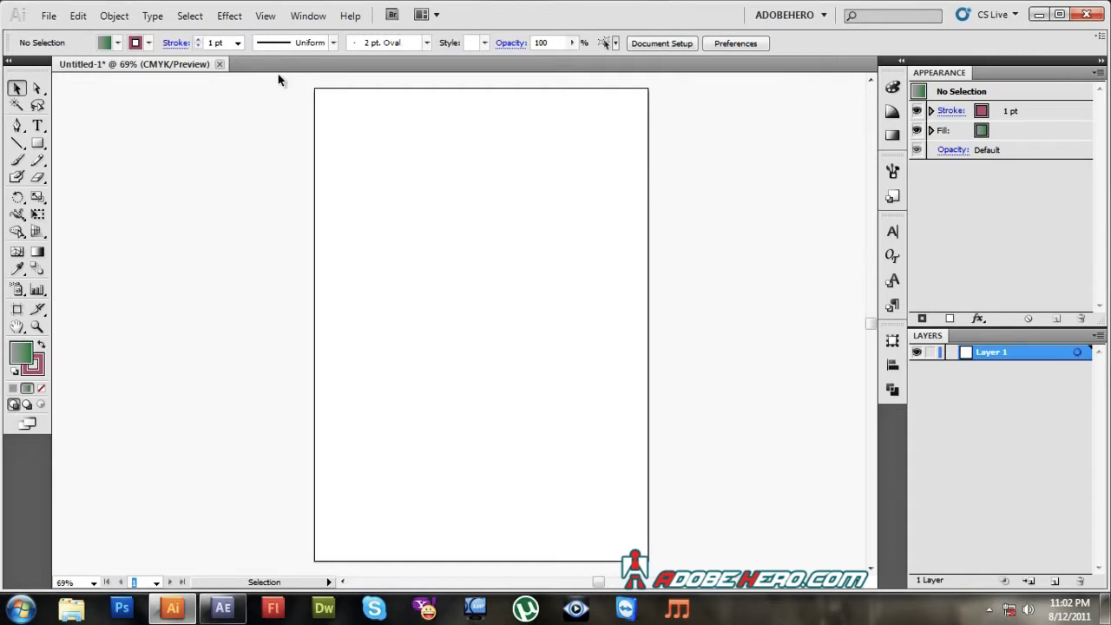
# Preview the Automation and Essentials workspaces, expanding Essentials' collapsed panels to full size
pyautogui.click(783, 17)
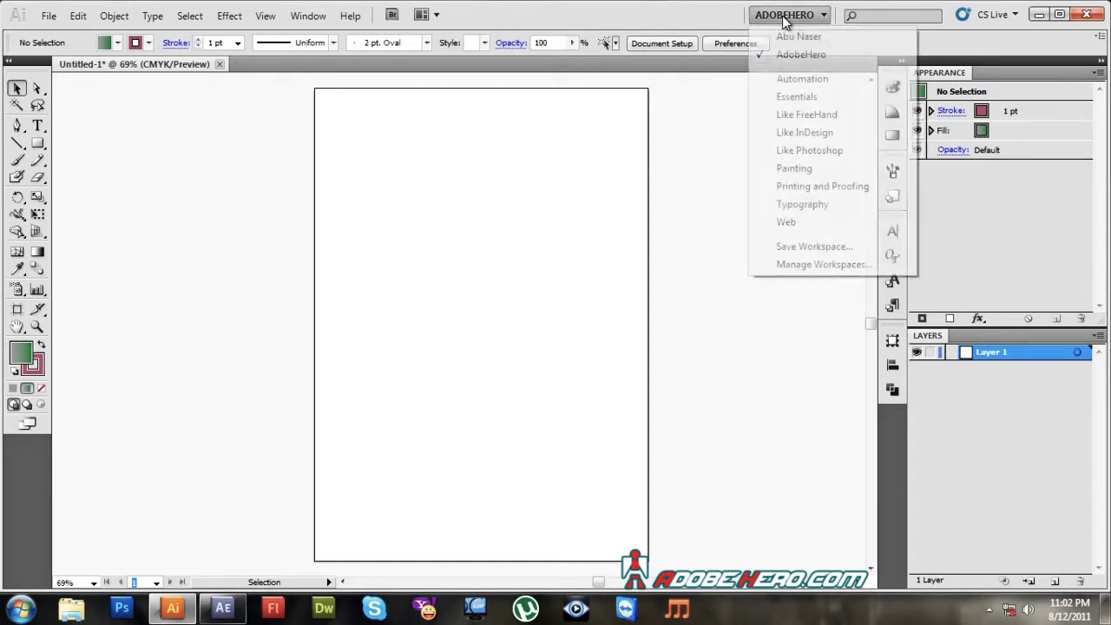
pyautogui.click(807, 84)
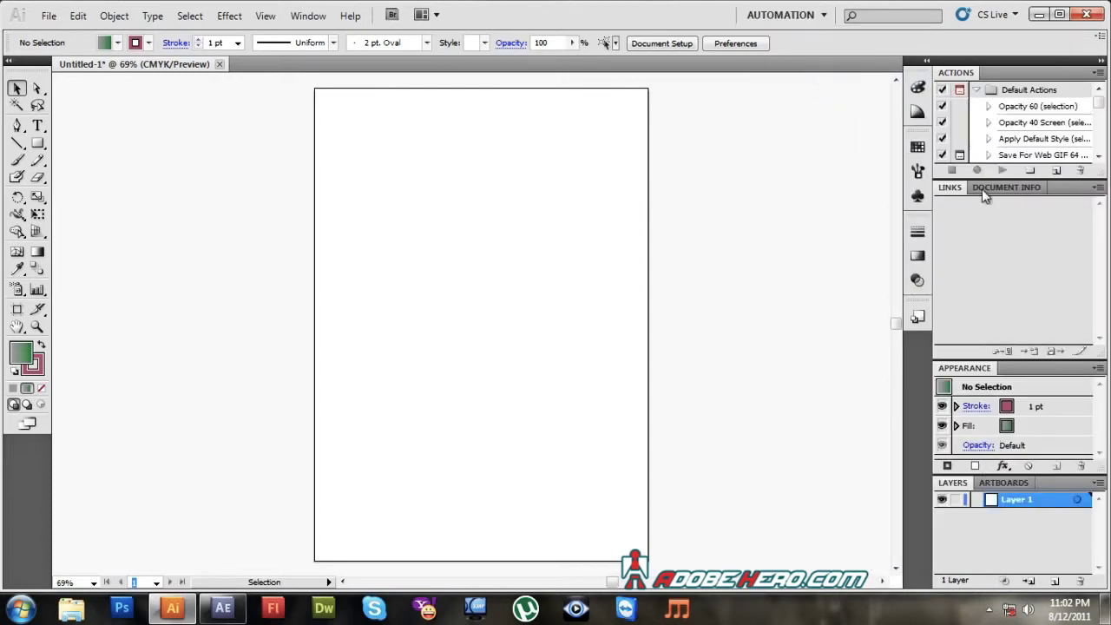
pyautogui.click(781, 15)
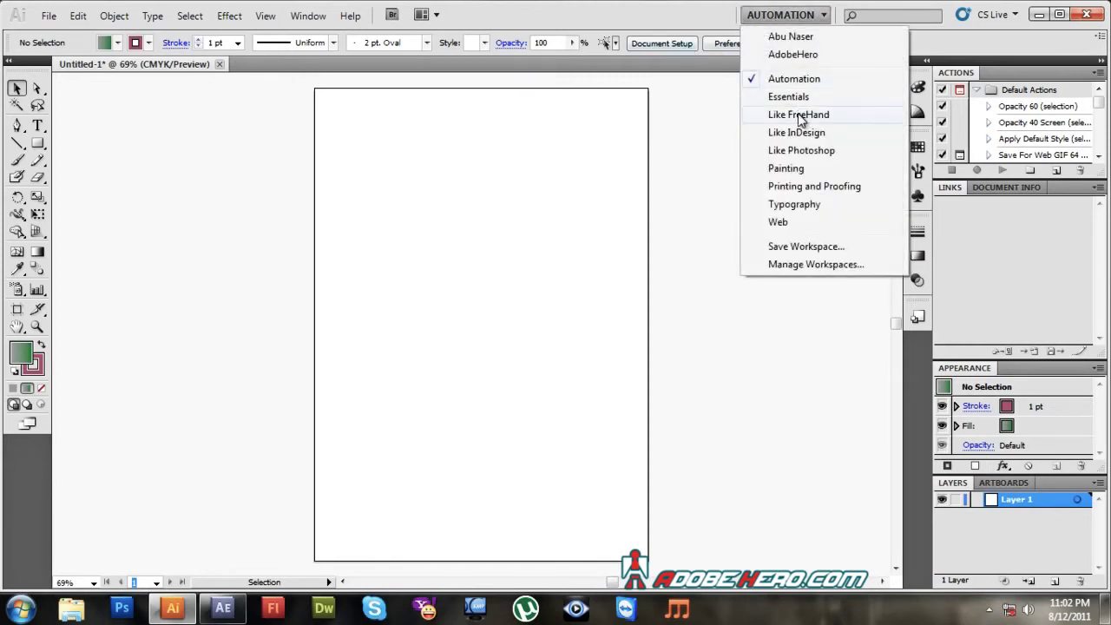
pyautogui.click(788, 96)
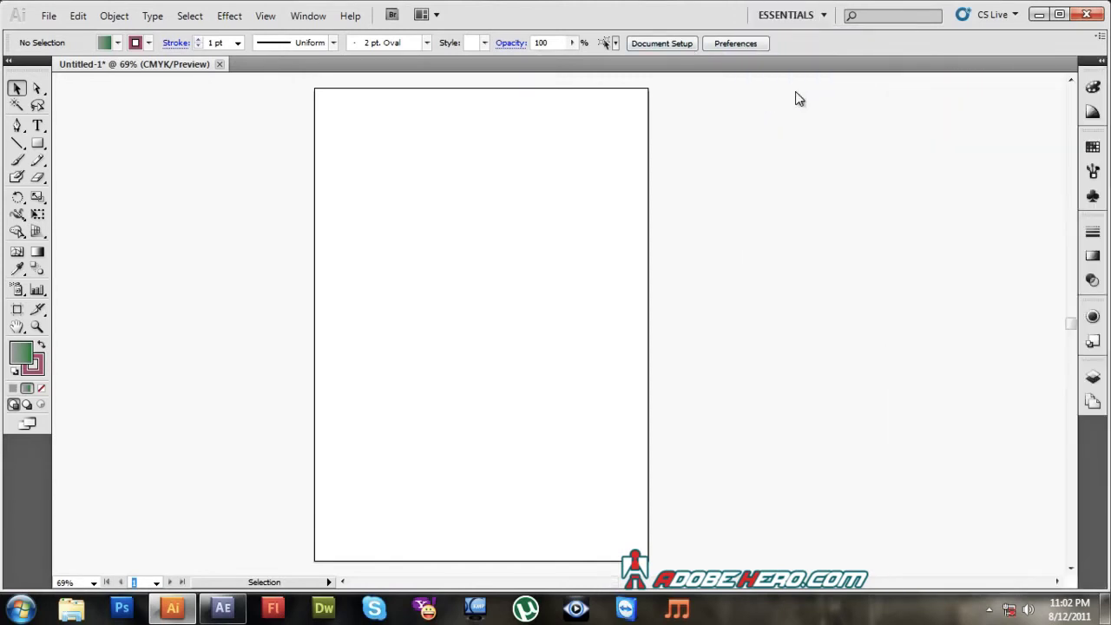
pyautogui.click(1101, 65)
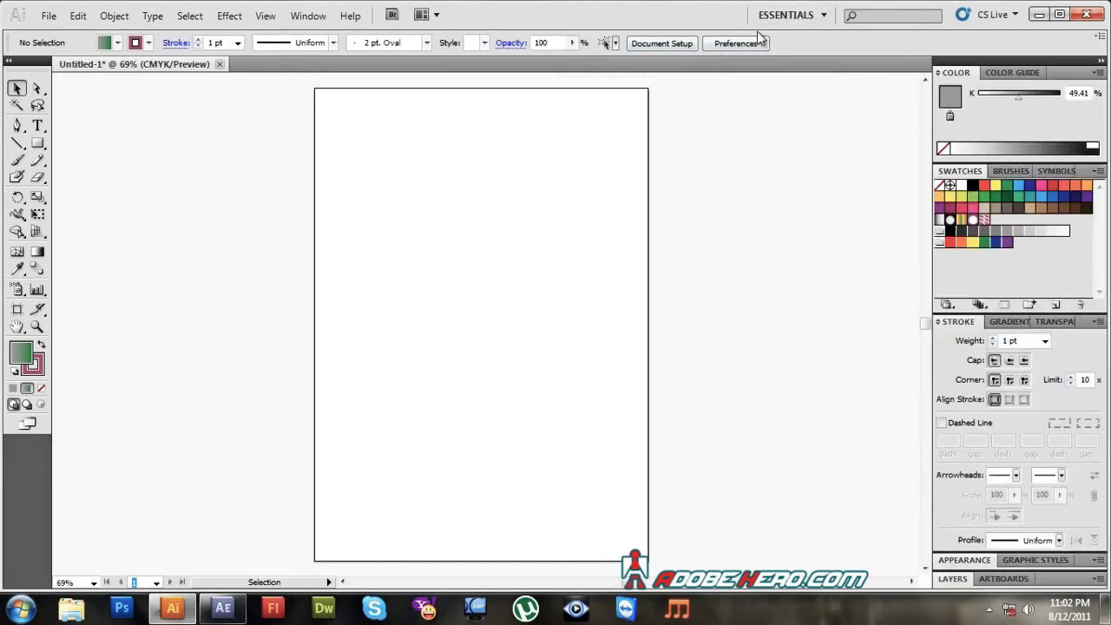
# Cycle through Like FreeHand and Like InDesign, ending on the Like Photoshop workspace
pyautogui.click(812, 26)
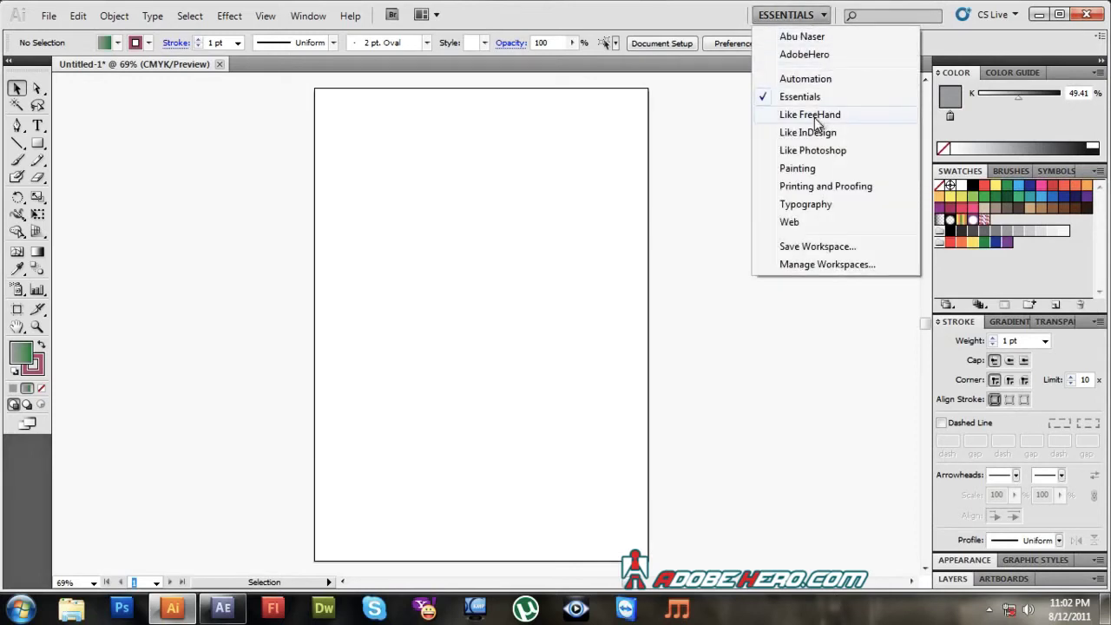
pyautogui.click(815, 117)
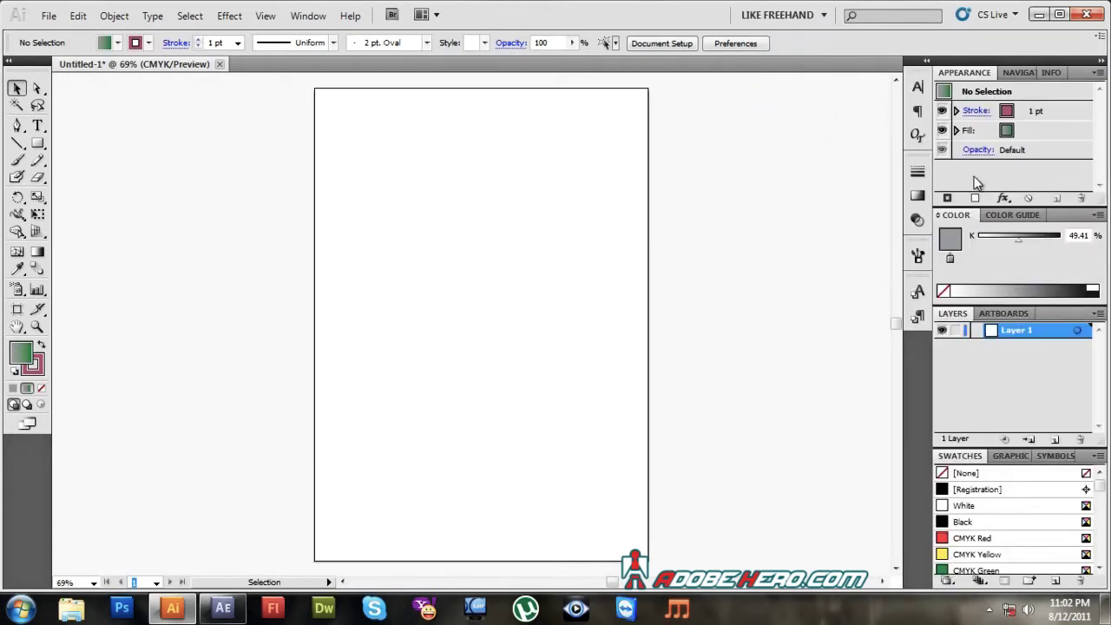
pyautogui.click(807, 19)
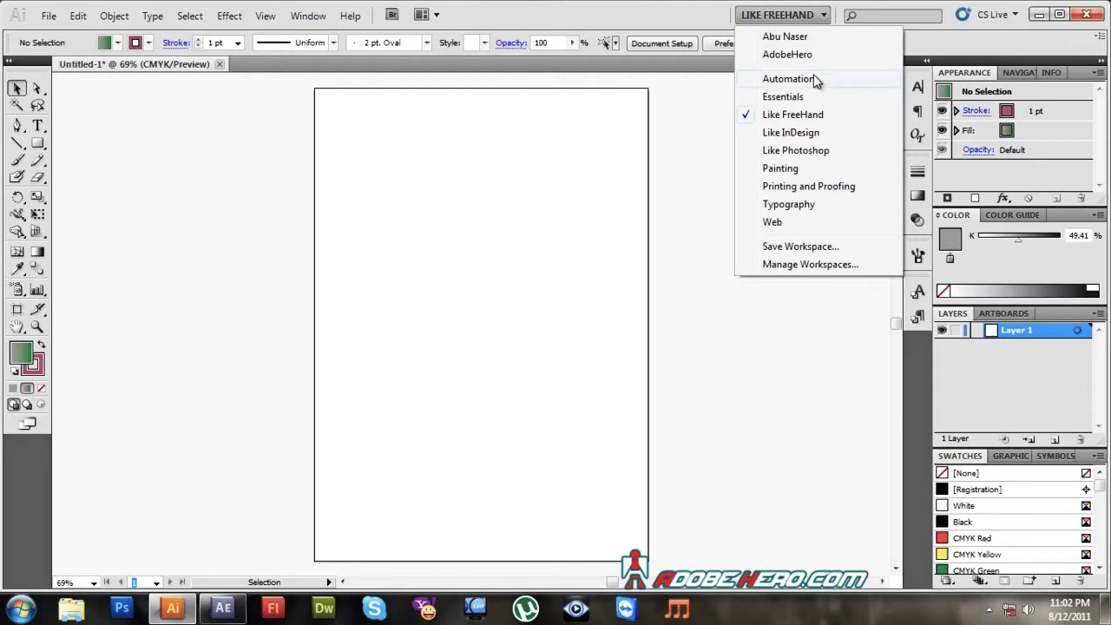
pyautogui.click(811, 132)
pyautogui.click(808, 17)
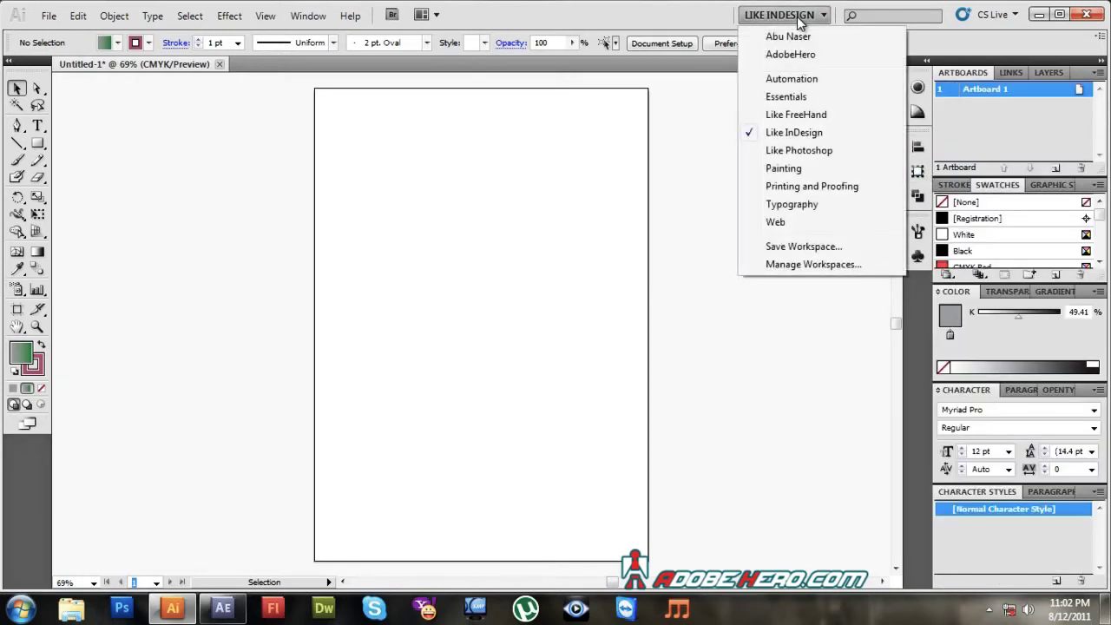
pyautogui.click(797, 151)
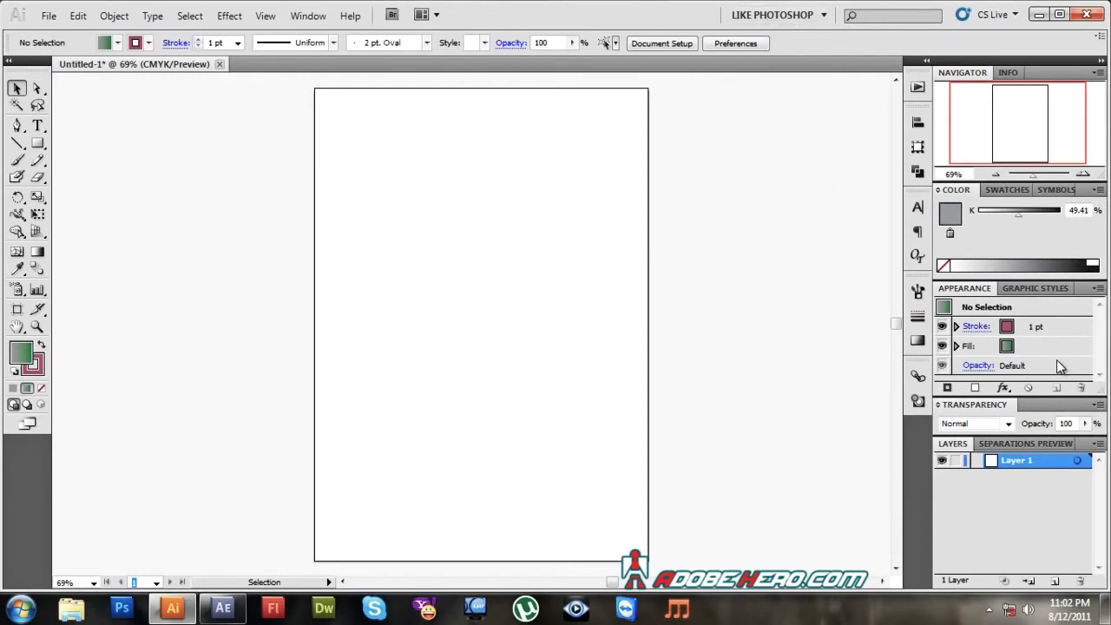
# Try the Typography workspace, then switch to the user's own custom workspace
pyautogui.click(790, 26)
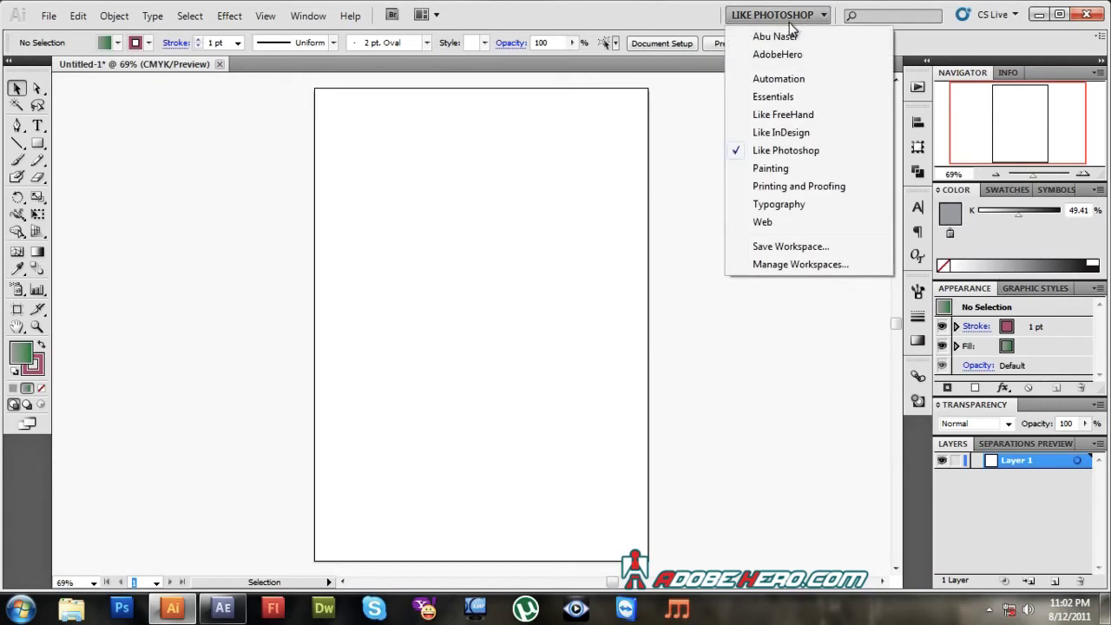
pyautogui.click(802, 208)
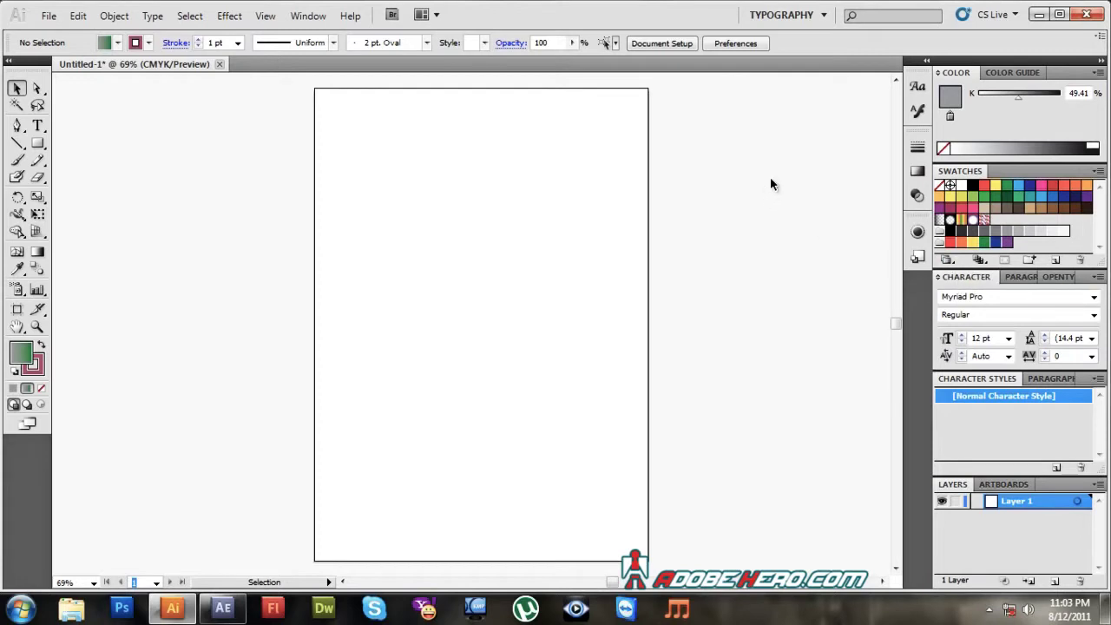
pyautogui.click(793, 19)
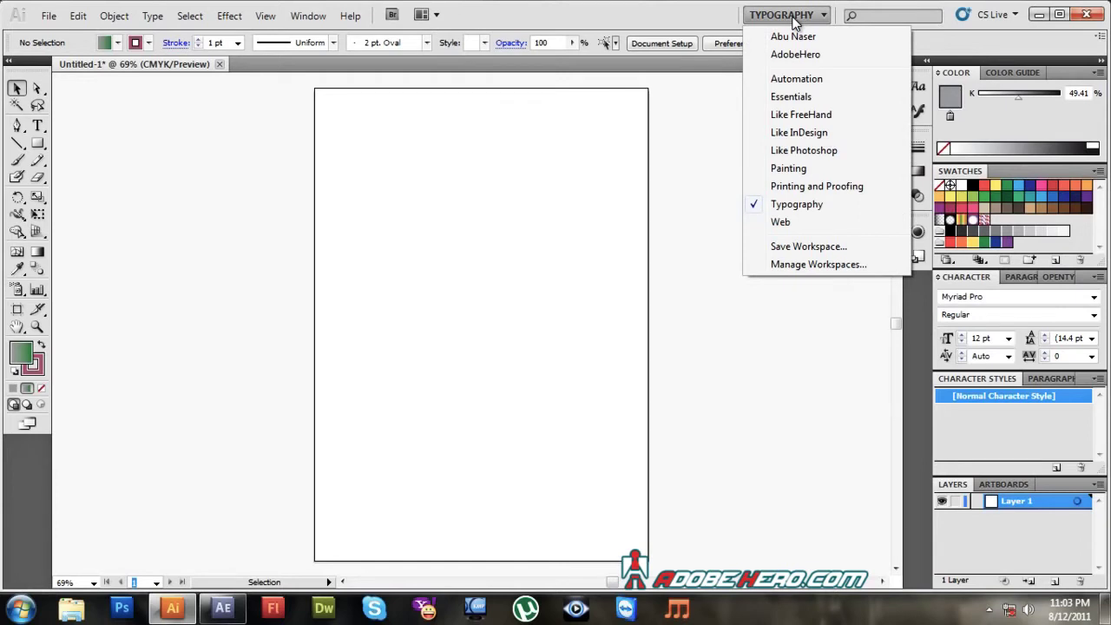
pyautogui.click(793, 37)
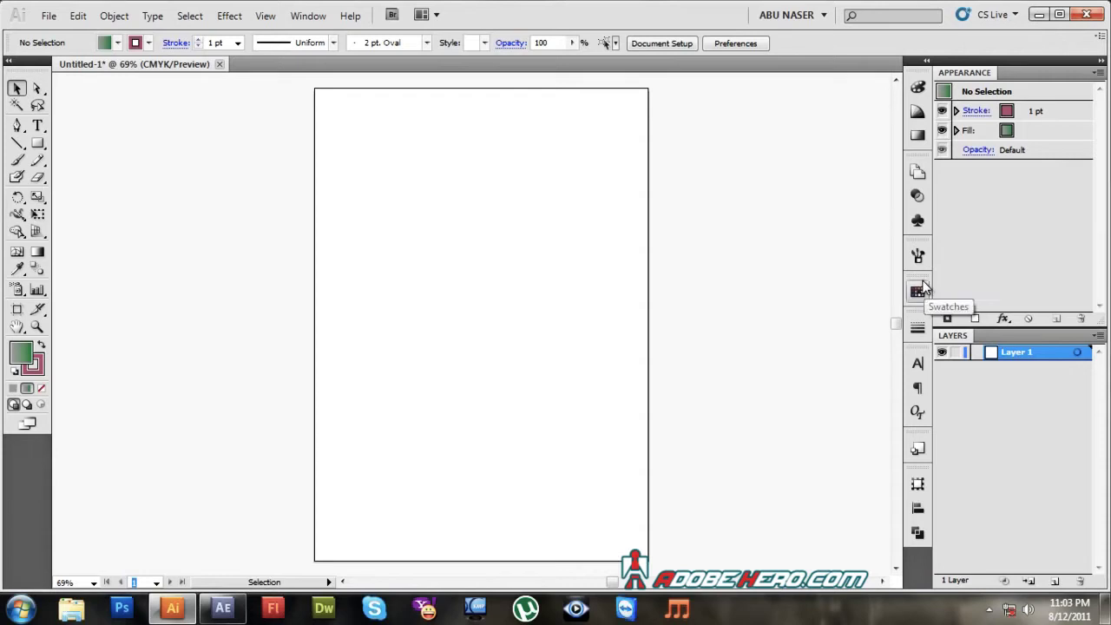
# Regroup the dock icons, moving Swatches, Stroke and another icon higher up
pyautogui.moveTo(923, 289); pyautogui.dragTo(918, 136)
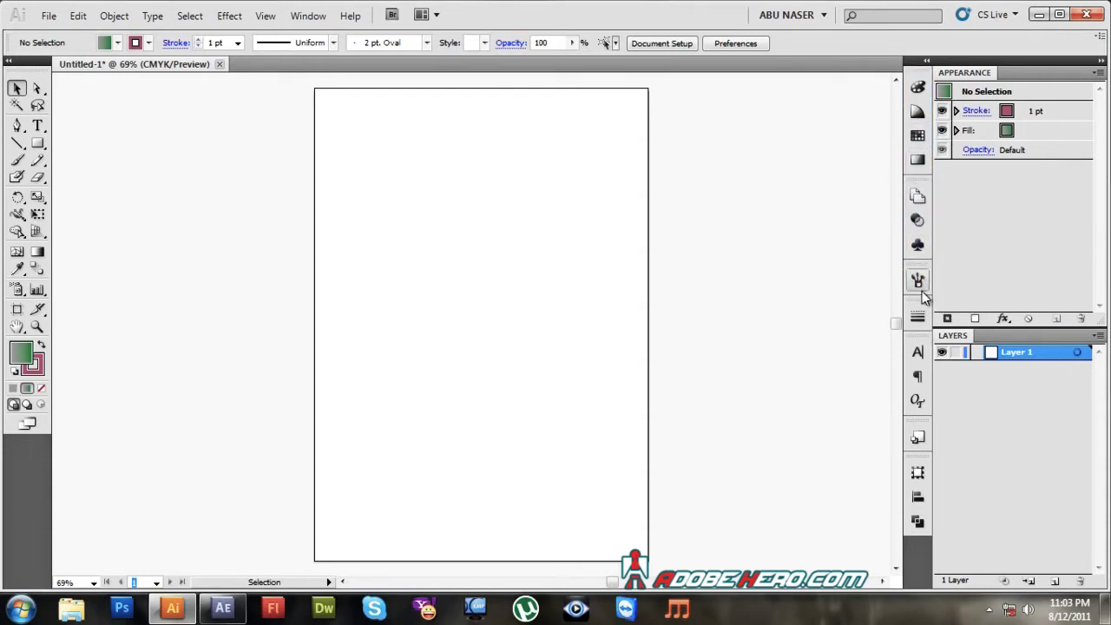
pyautogui.moveTo(925, 314); pyautogui.dragTo(919, 299)
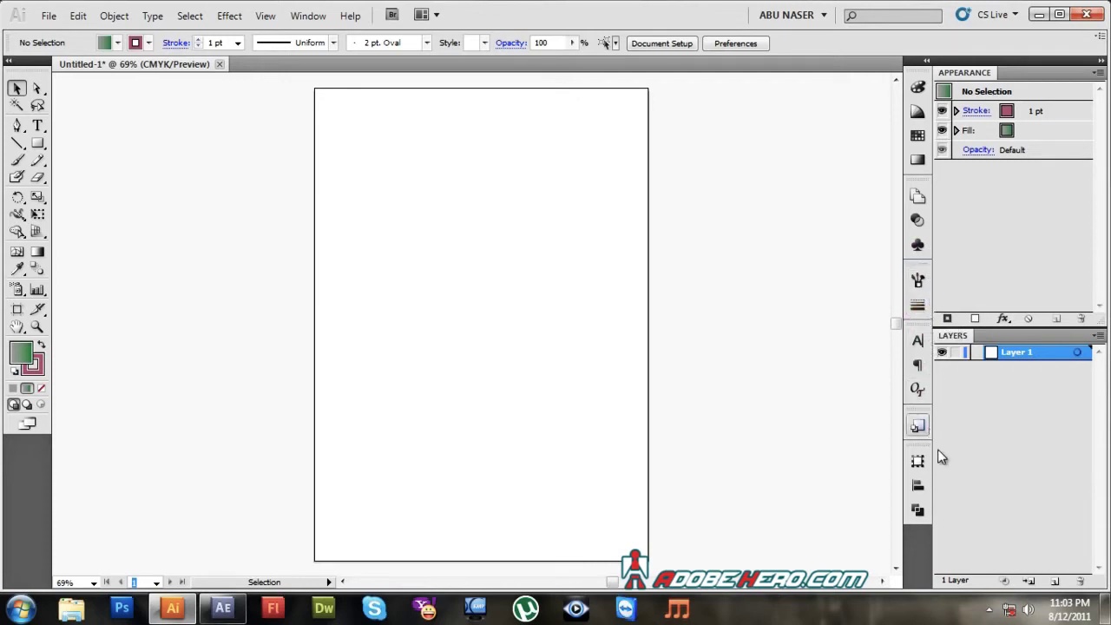
pyautogui.moveTo(917, 425); pyautogui.dragTo(921, 324)
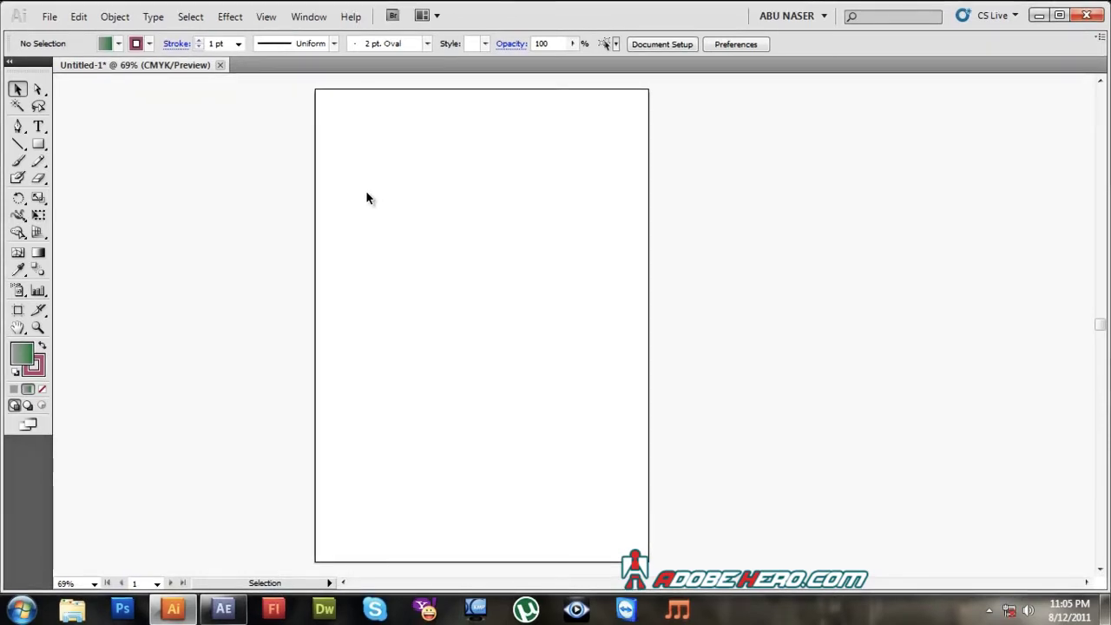
# Show the Appearance panel and pull the Layers panel out to float over the canvas
pyautogui.click(311, 19)
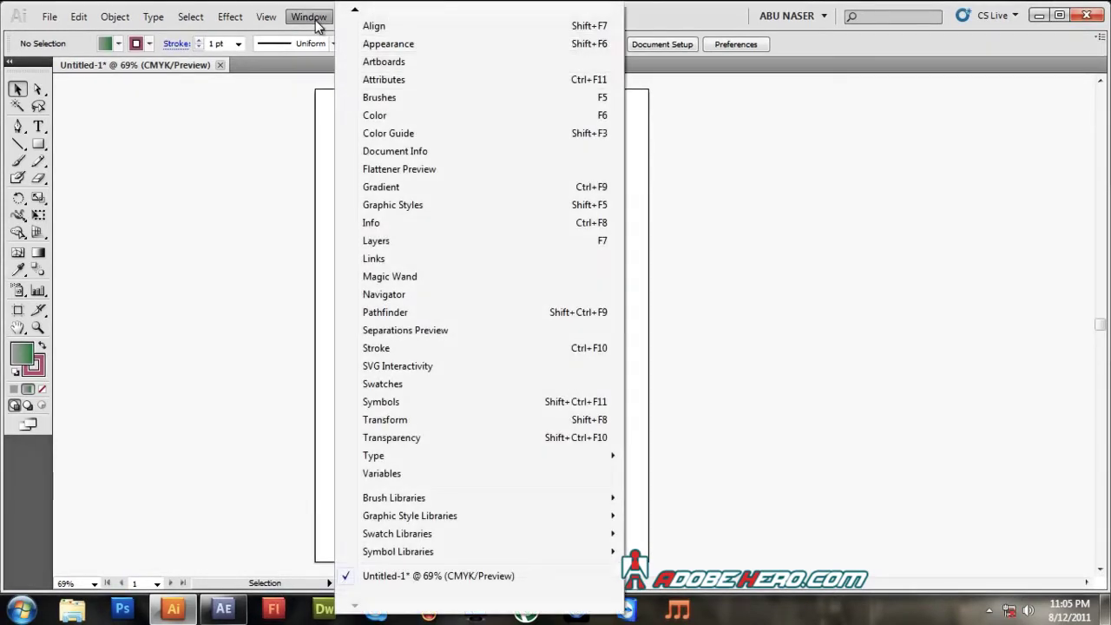
pyautogui.click(395, 48)
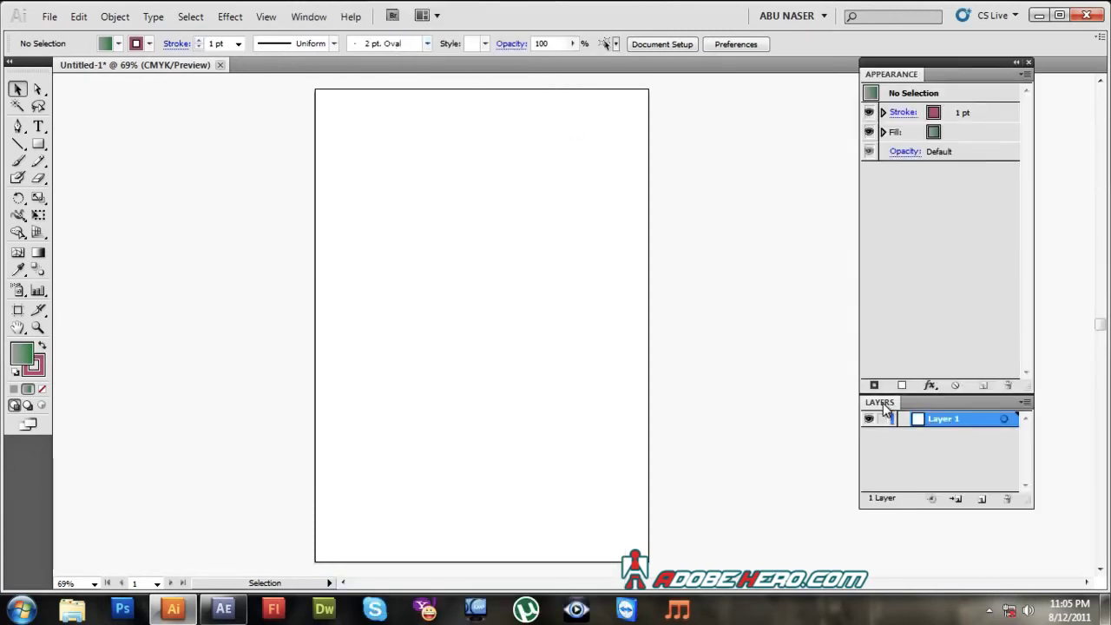
pyautogui.moveTo(879, 402); pyautogui.dragTo(595, 401)
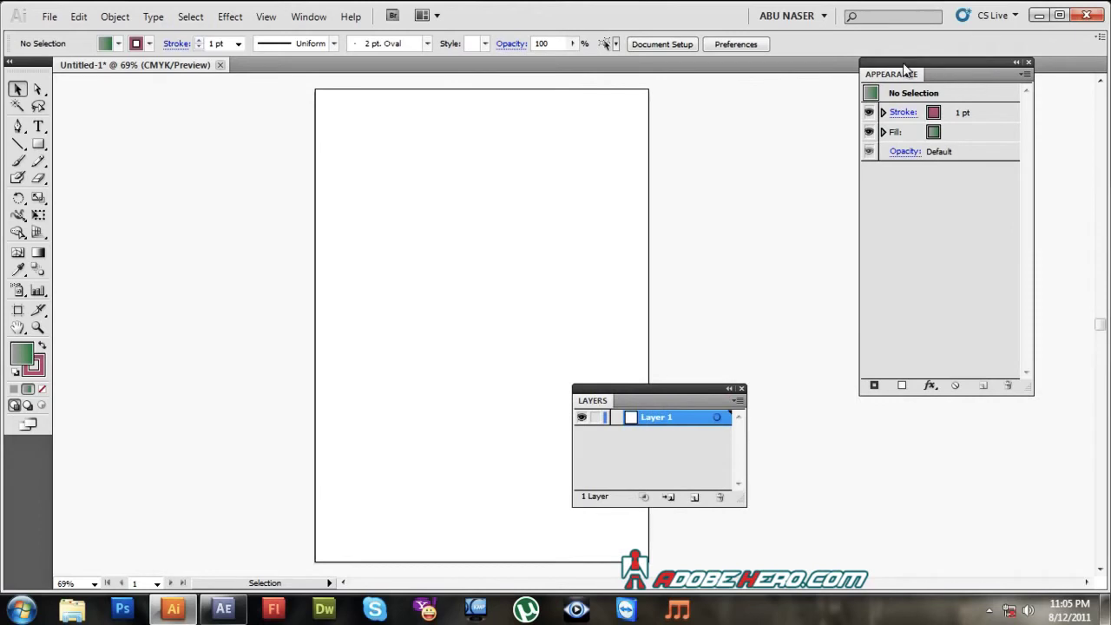
# Dock the Appearance panel full-height against the right screen edge
pyautogui.moveTo(919, 69); pyautogui.dragTo(1105, 66)
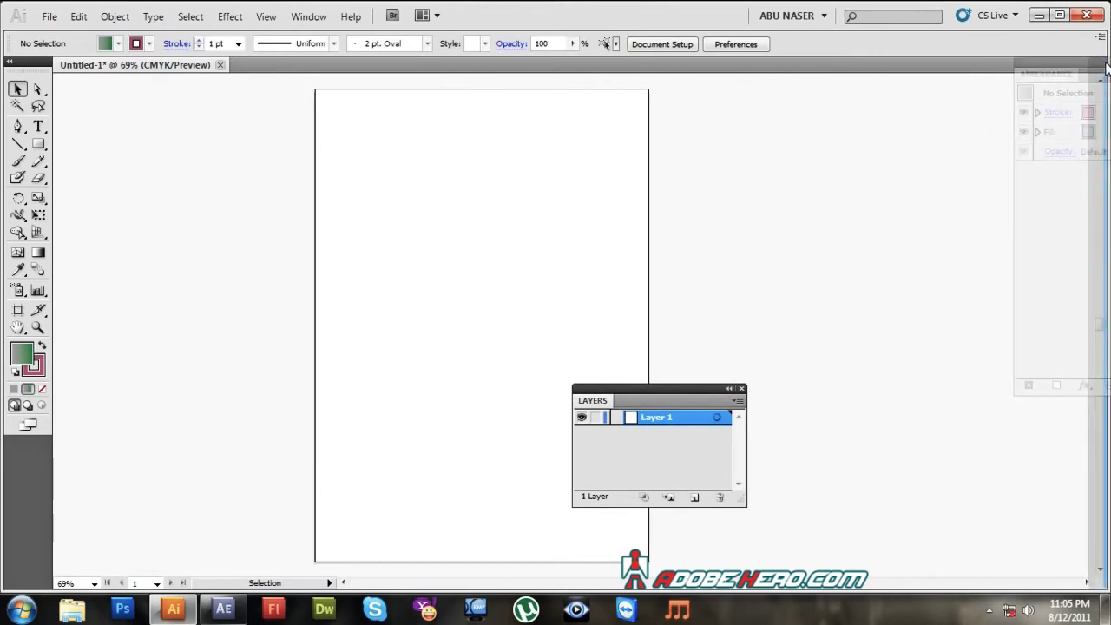
pyautogui.moveTo(1106, 67)
pyautogui.mouseDown()
pyautogui.moveTo(913, 97)
pyautogui.moveTo(1084, 88)
pyautogui.mouseUp()
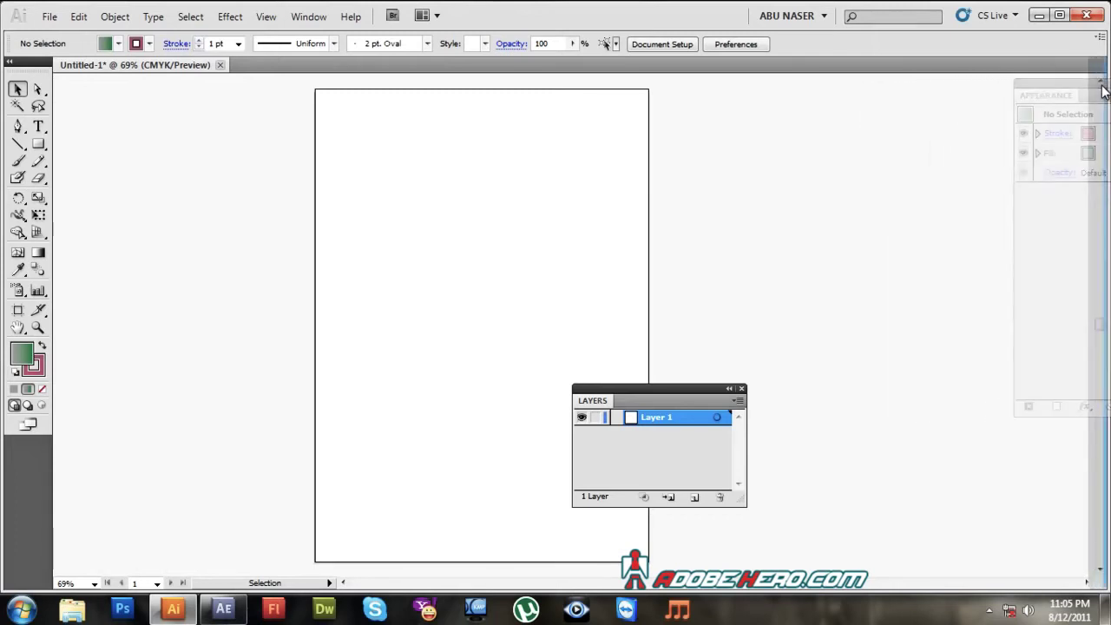
pyautogui.moveTo(1087, 92); pyautogui.dragTo(1101, 92)
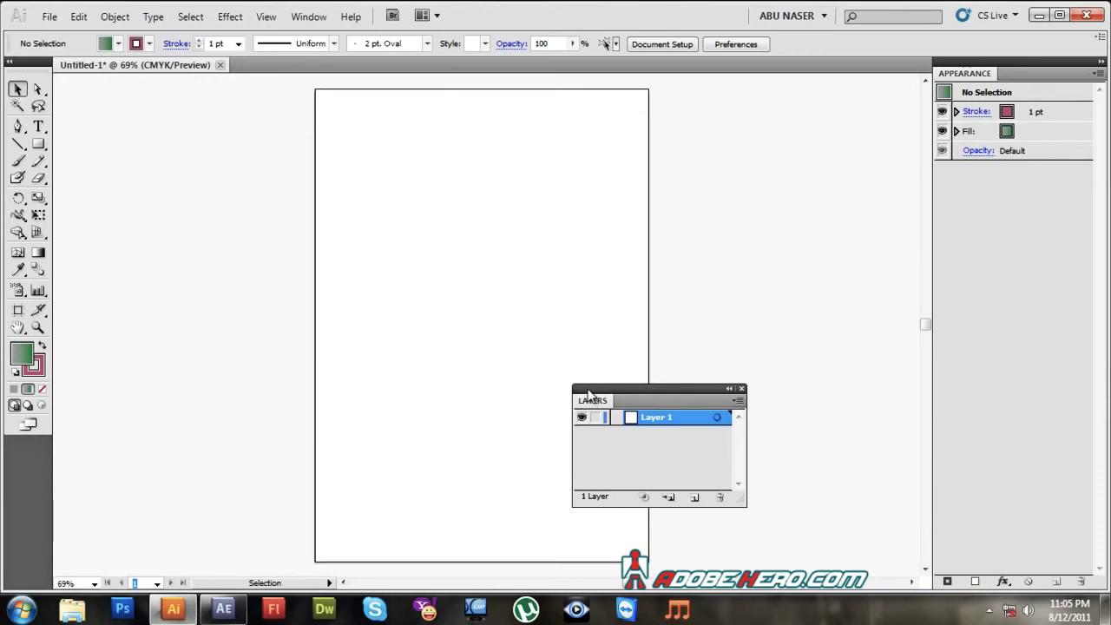
# Dock the floating Layers panel beneath Appearance in the right-hand column
pyautogui.moveTo(589, 394); pyautogui.dragTo(973, 589)
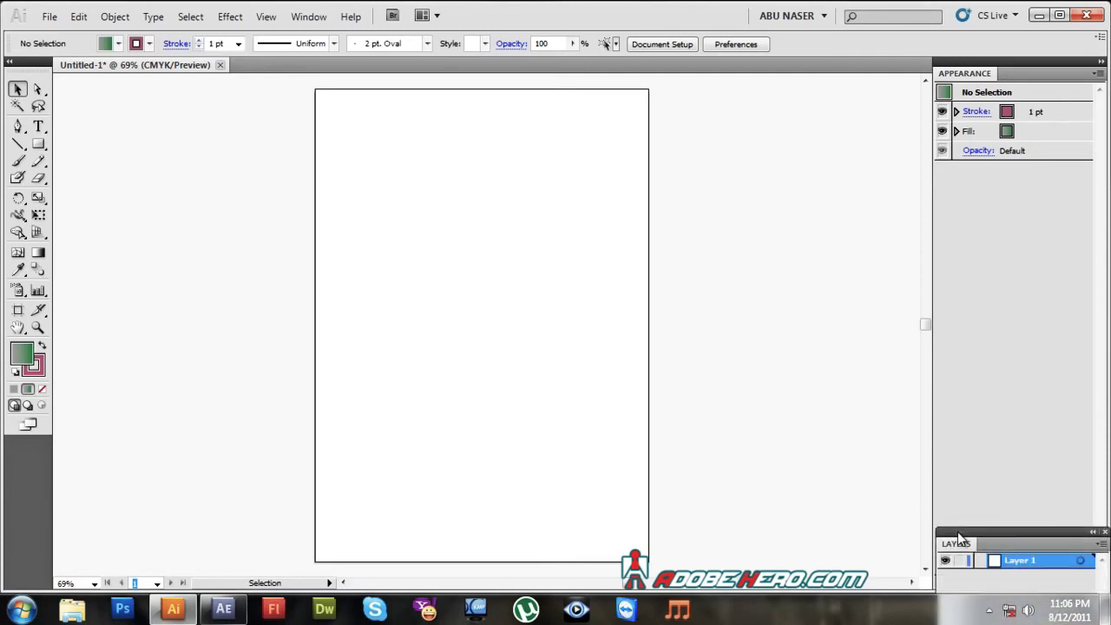
pyautogui.moveTo(973, 589)
pyautogui.mouseDown()
pyautogui.moveTo(959, 590)
pyautogui.moveTo(1106, 469)
pyautogui.mouseUp()
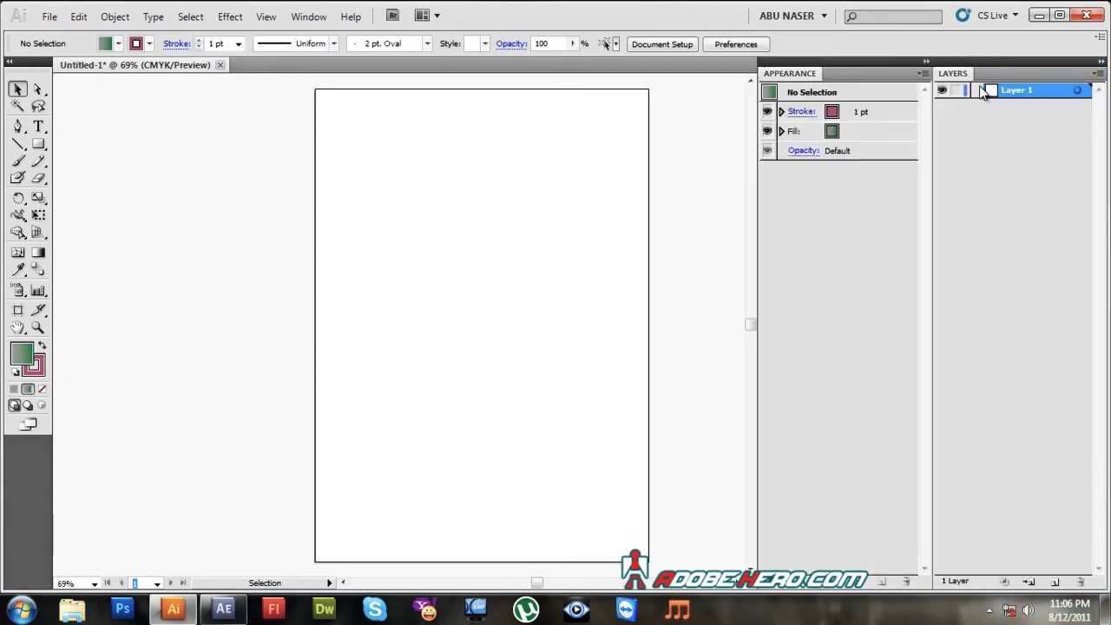
pyautogui.moveTo(955, 75)
pyautogui.mouseDown()
pyautogui.moveTo(445, 182)
pyautogui.moveTo(973, 586)
pyautogui.mouseUp()
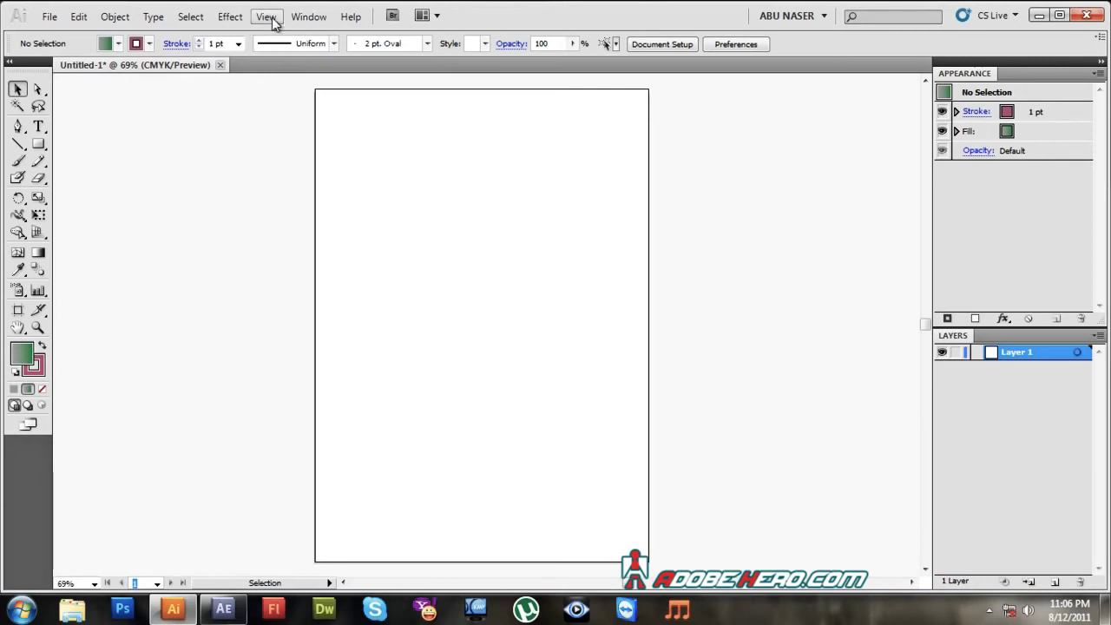
# Collapse the Color, Color Guide and Swatches group to icons and dock it beside Appearance
pyautogui.click(304, 17)
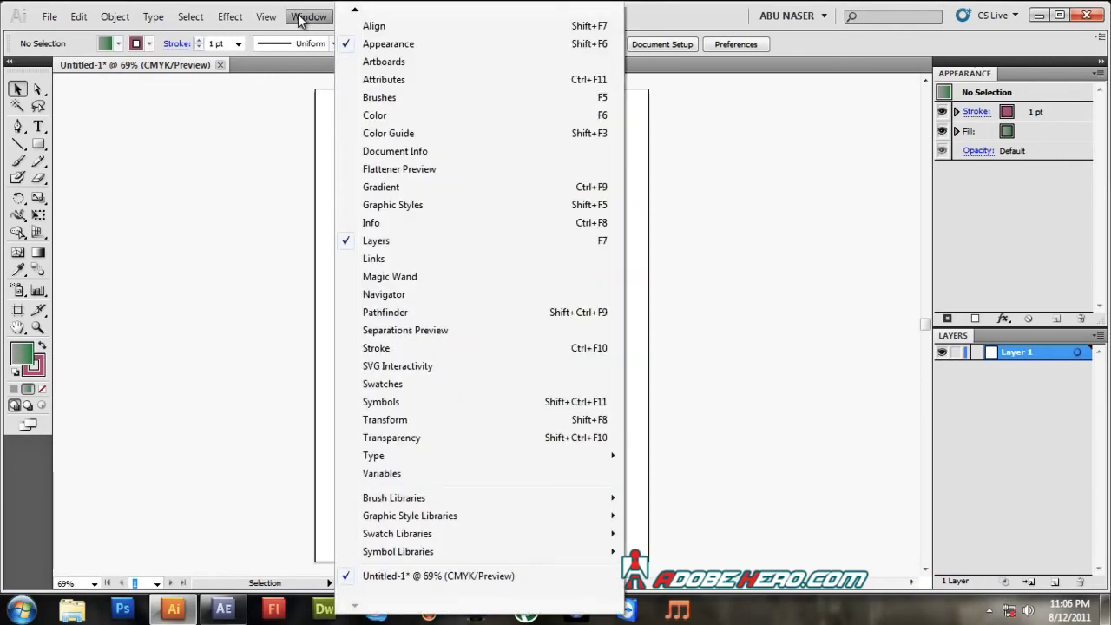
pyautogui.click(395, 115)
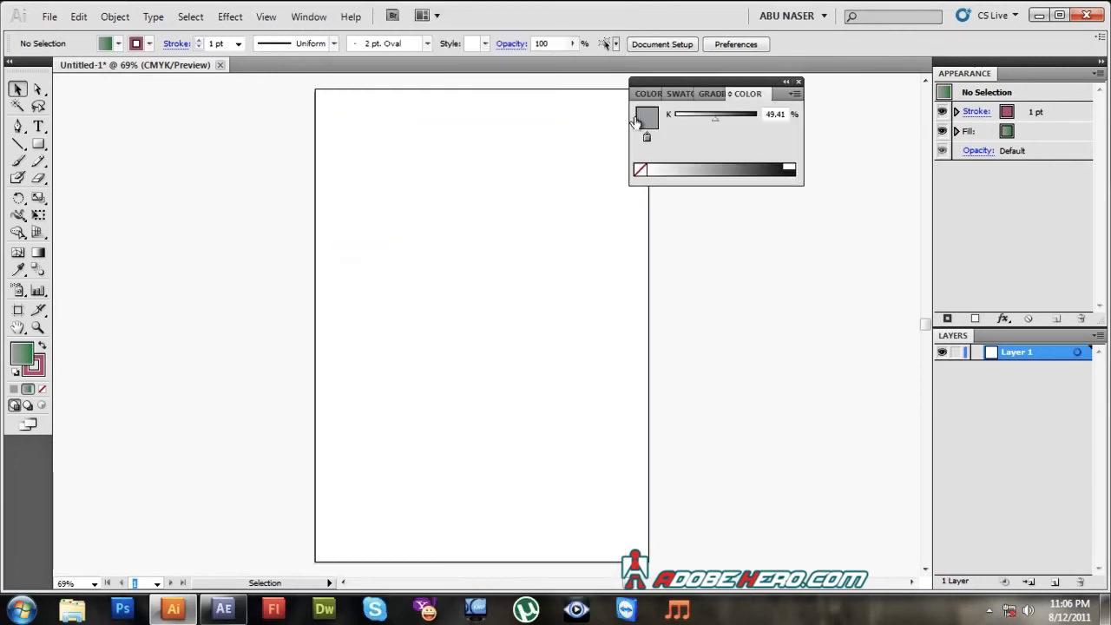
pyautogui.click(647, 94)
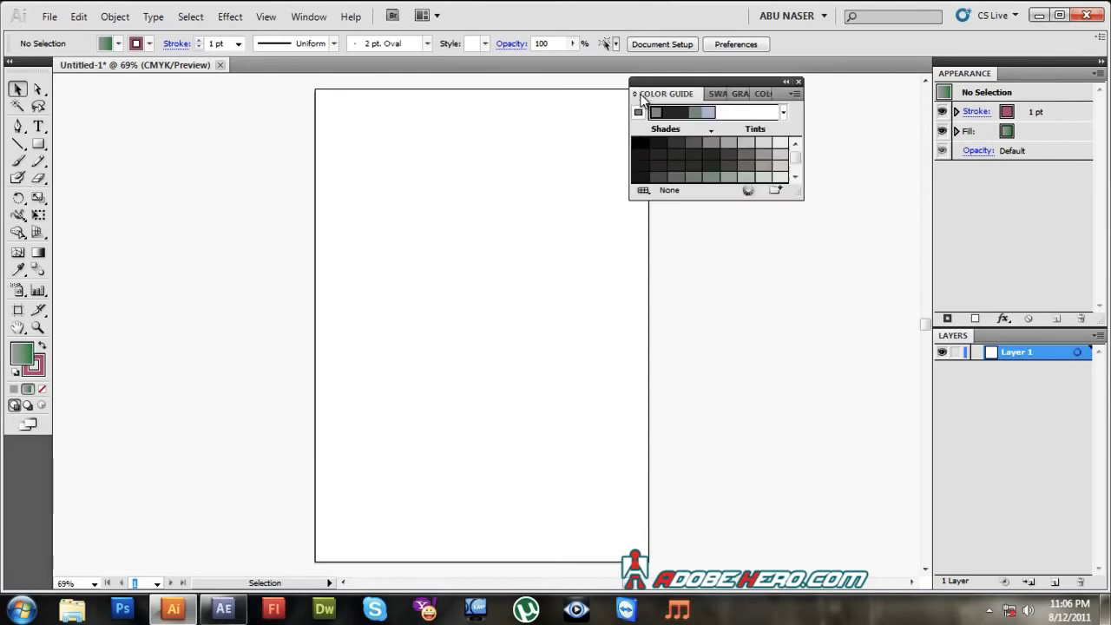
pyautogui.click(717, 94)
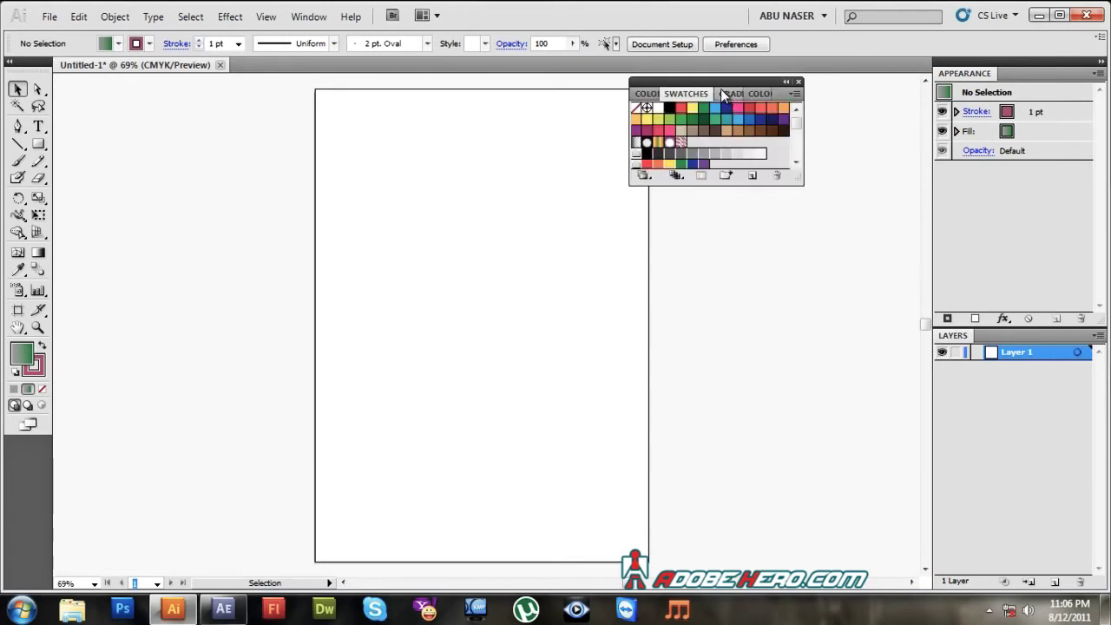
pyautogui.click(786, 83)
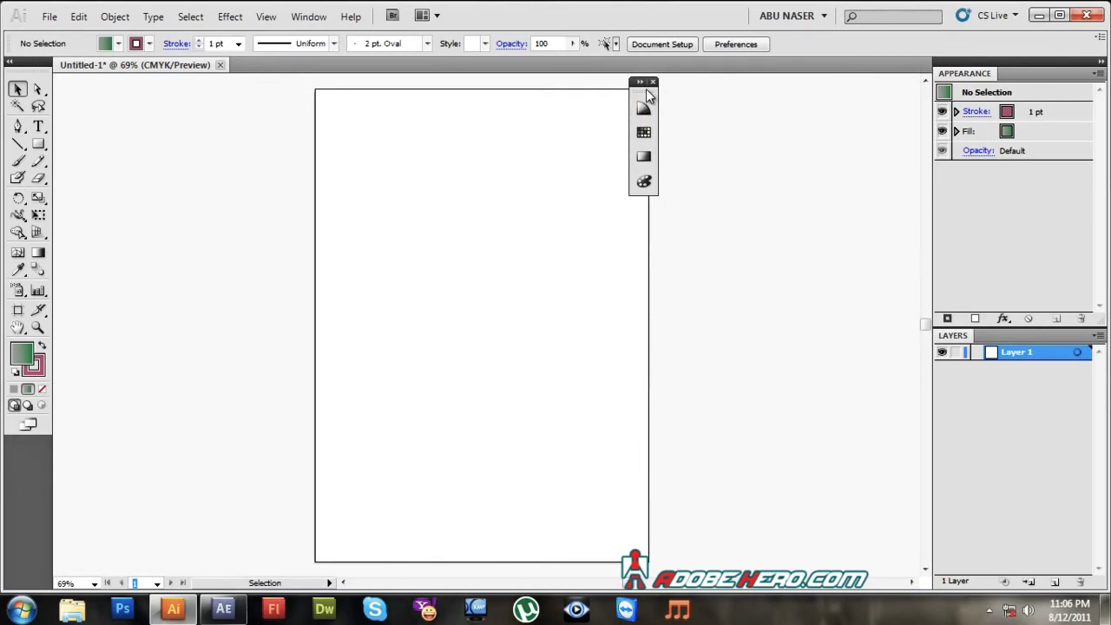
pyautogui.moveTo(645, 89); pyautogui.dragTo(920, 90)
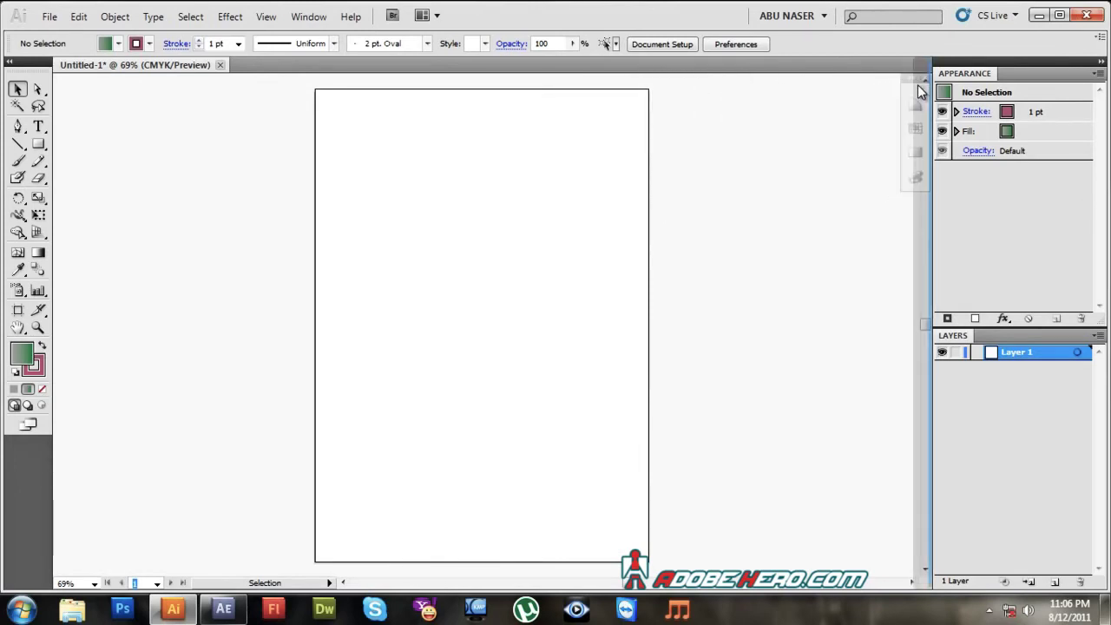
pyautogui.moveTo(917, 85); pyautogui.dragTo(919, 85)
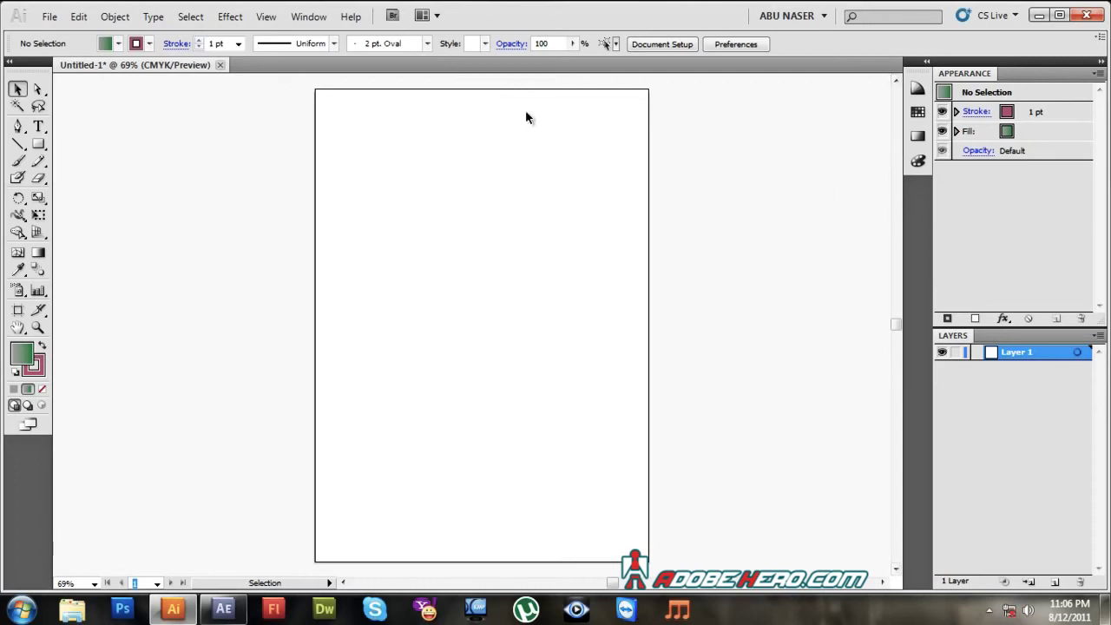
pyautogui.click(308, 17)
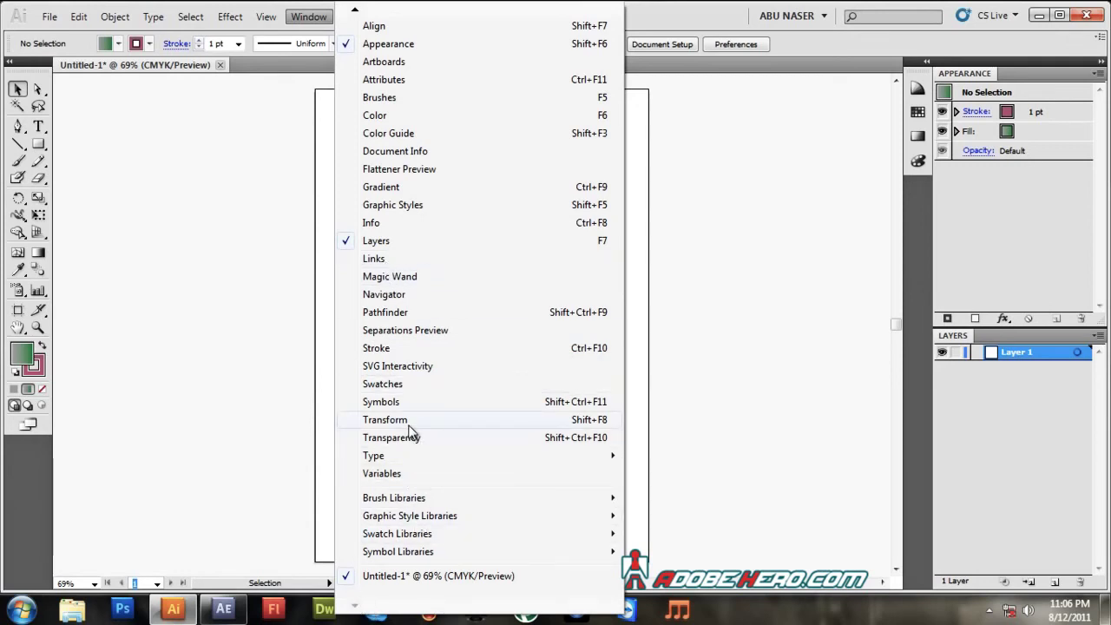
pyautogui.moveTo(373, 456)
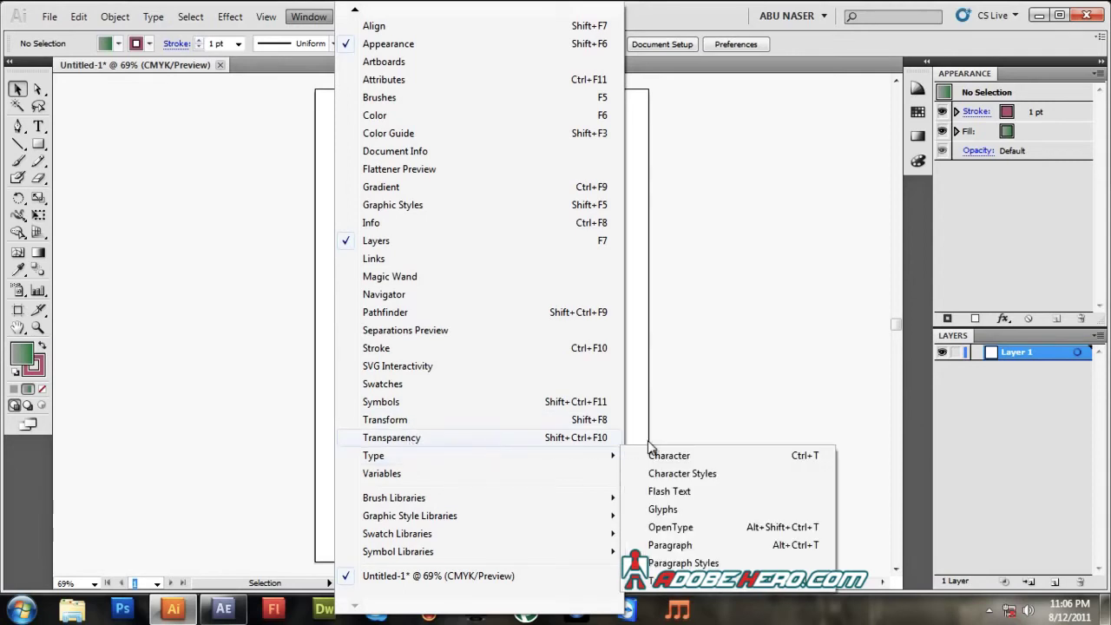
# Dock the Character group, then the Brushes/Stroke/Graphic Styles group, as icons in the column
pyautogui.click(682, 455)
pyautogui.moveTo(647, 71); pyautogui.dragTo(915, 200)
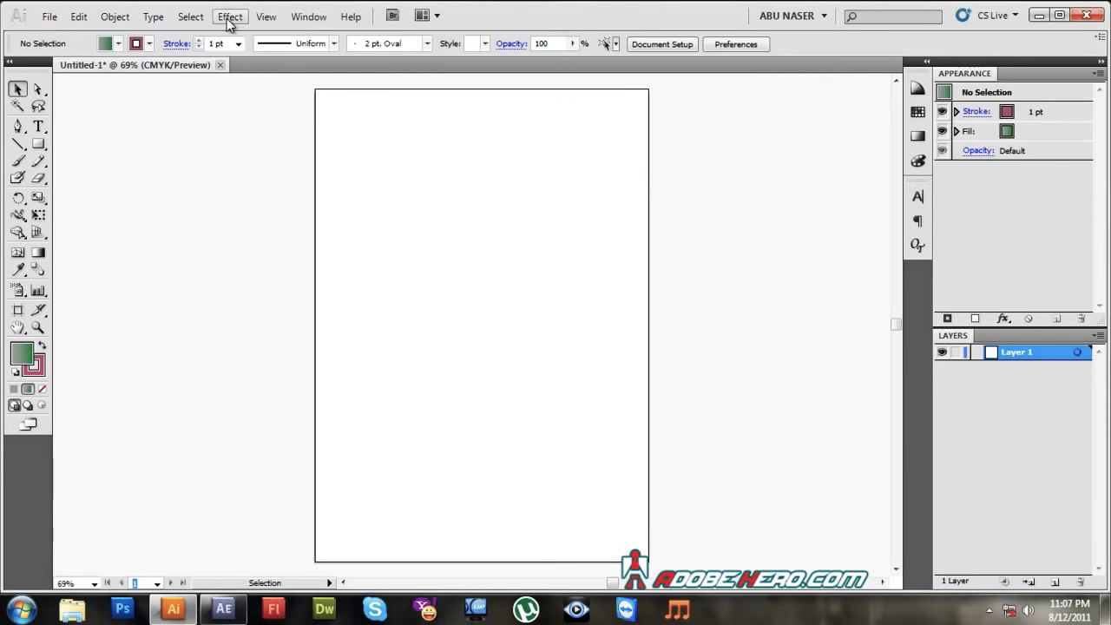
pyautogui.click(305, 20)
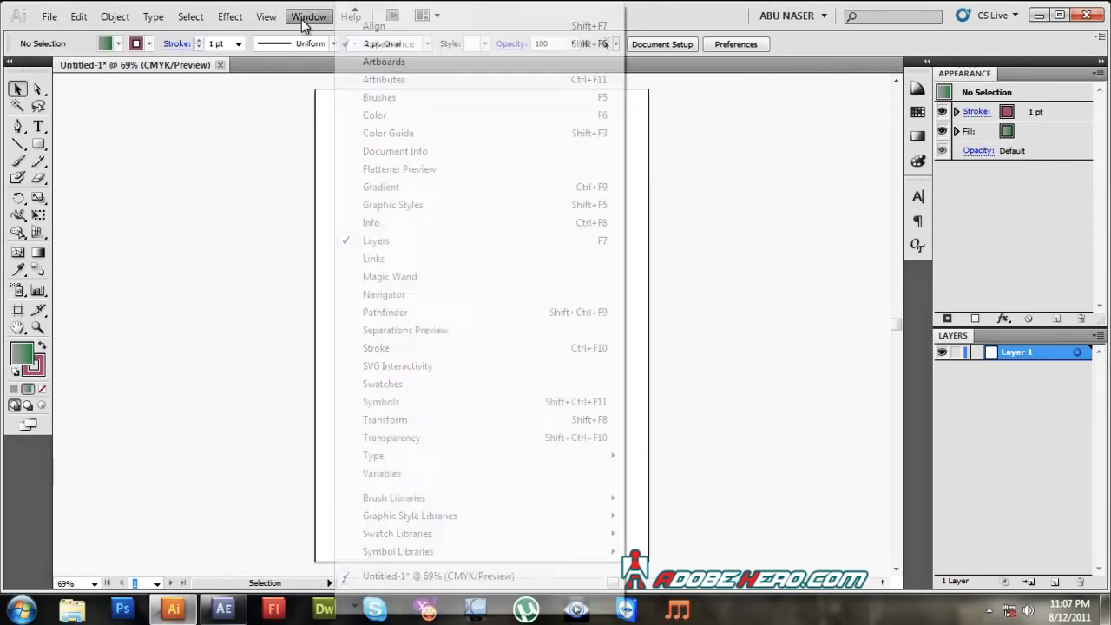
pyautogui.click(388, 349)
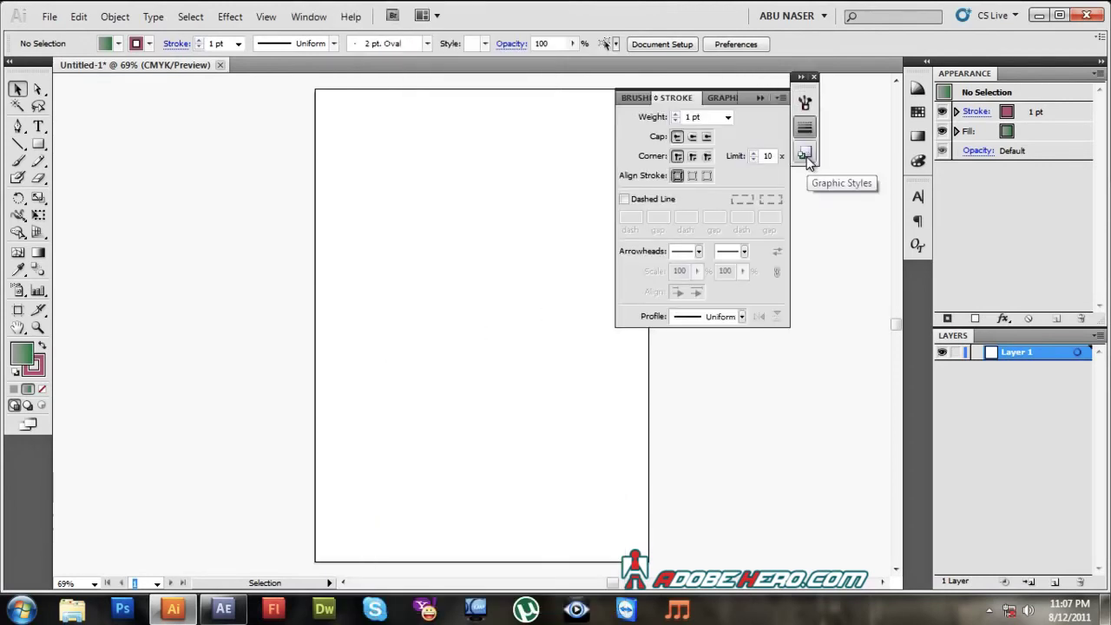
pyautogui.click(725, 97)
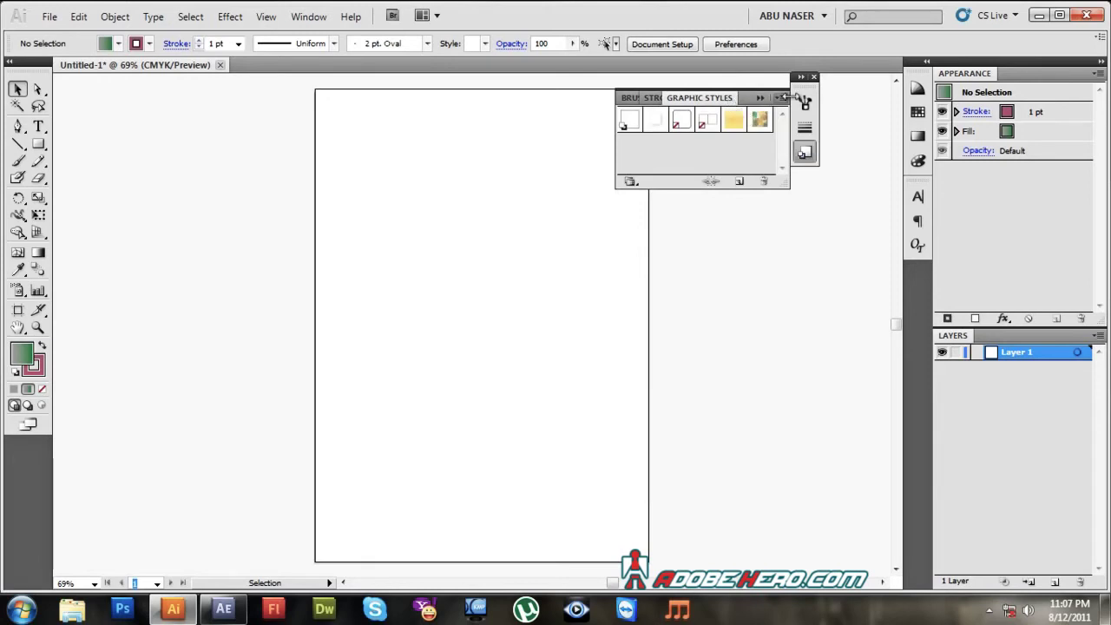
pyautogui.moveTo(803, 102); pyautogui.dragTo(805, 101)
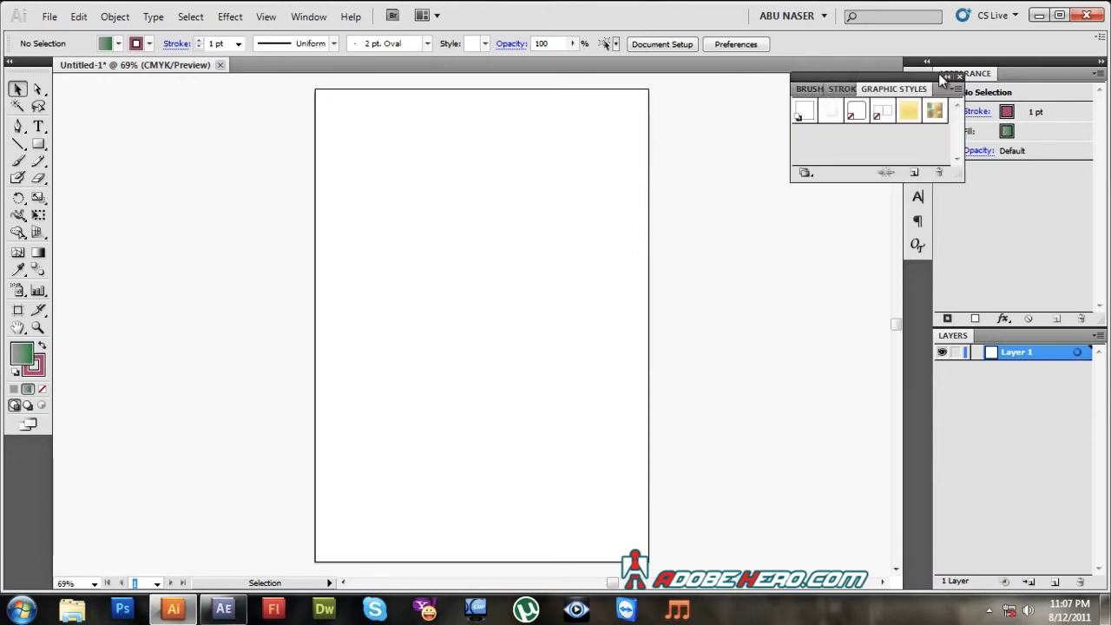
pyautogui.click(947, 76)
pyautogui.moveTo(811, 86); pyautogui.dragTo(913, 270)
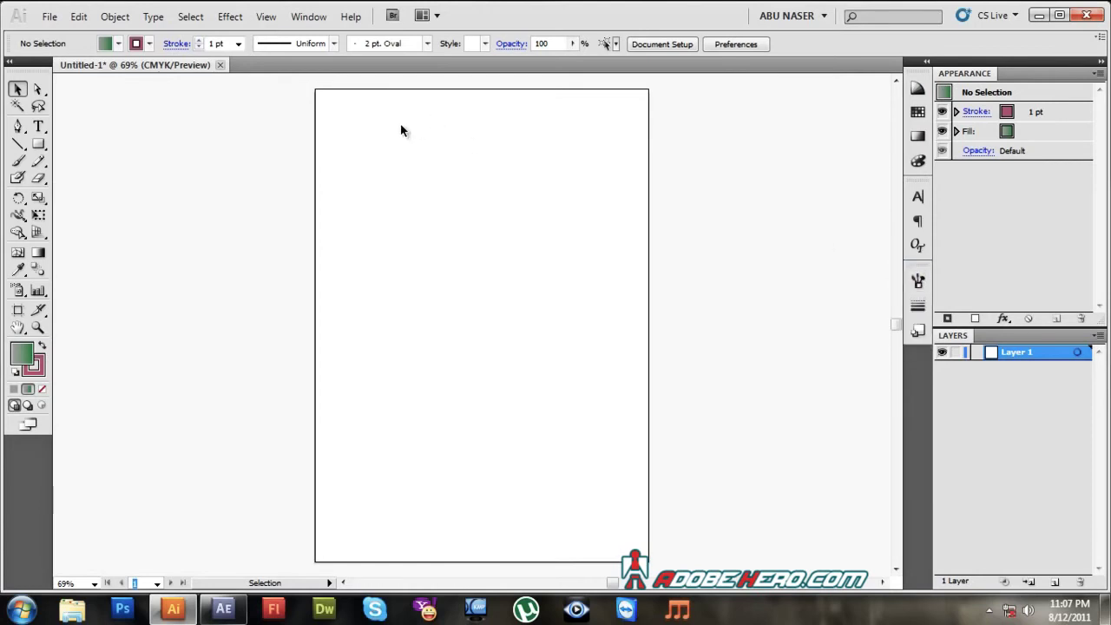
# Collapse the Transform, Align and Pathfinder group to icons and dock it lower in the column
pyautogui.click(305, 17)
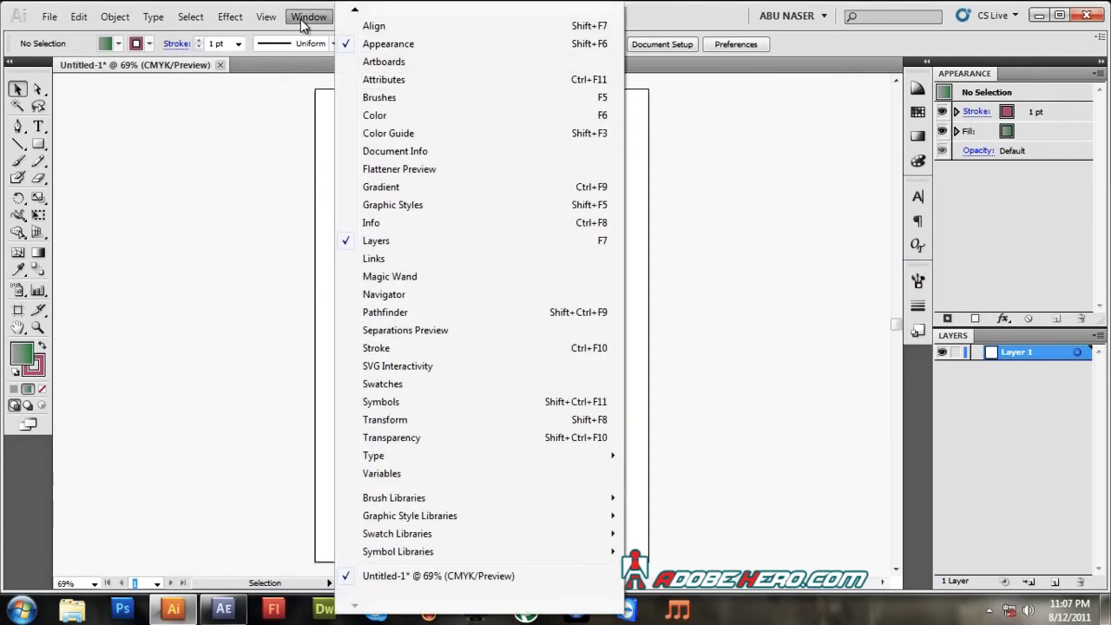
pyautogui.click(381, 27)
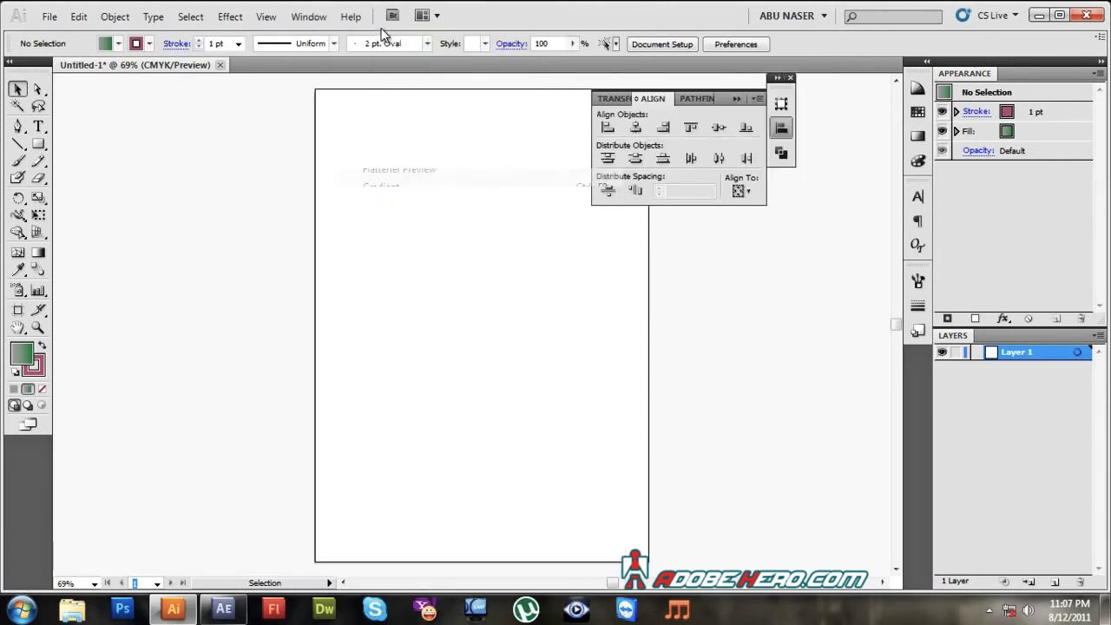
pyautogui.click(698, 98)
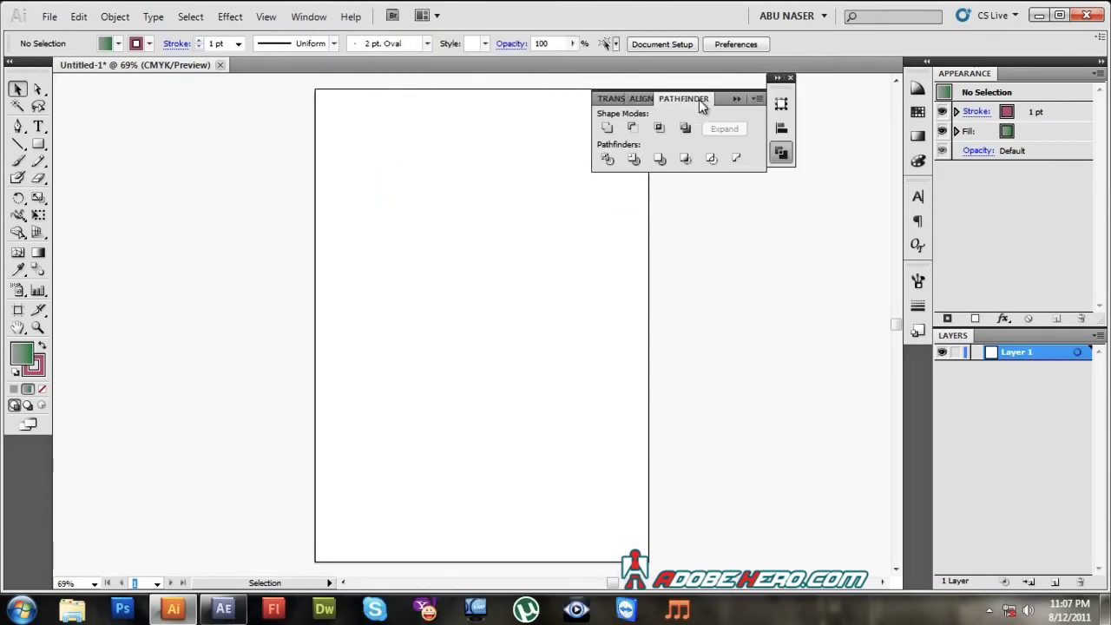
pyautogui.click(608, 99)
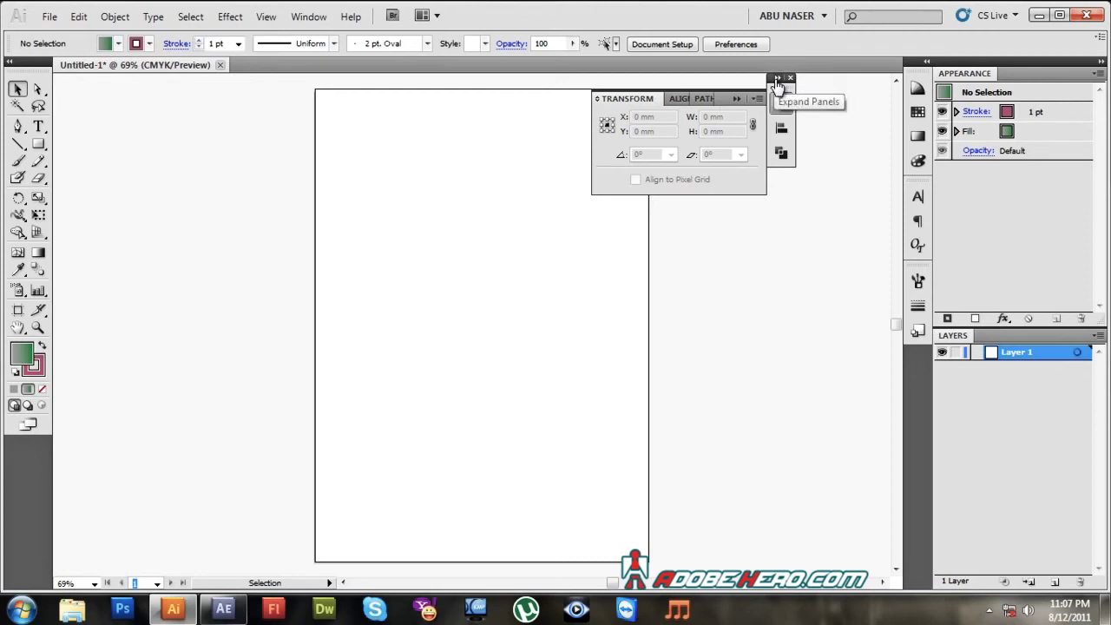
pyautogui.click(777, 79)
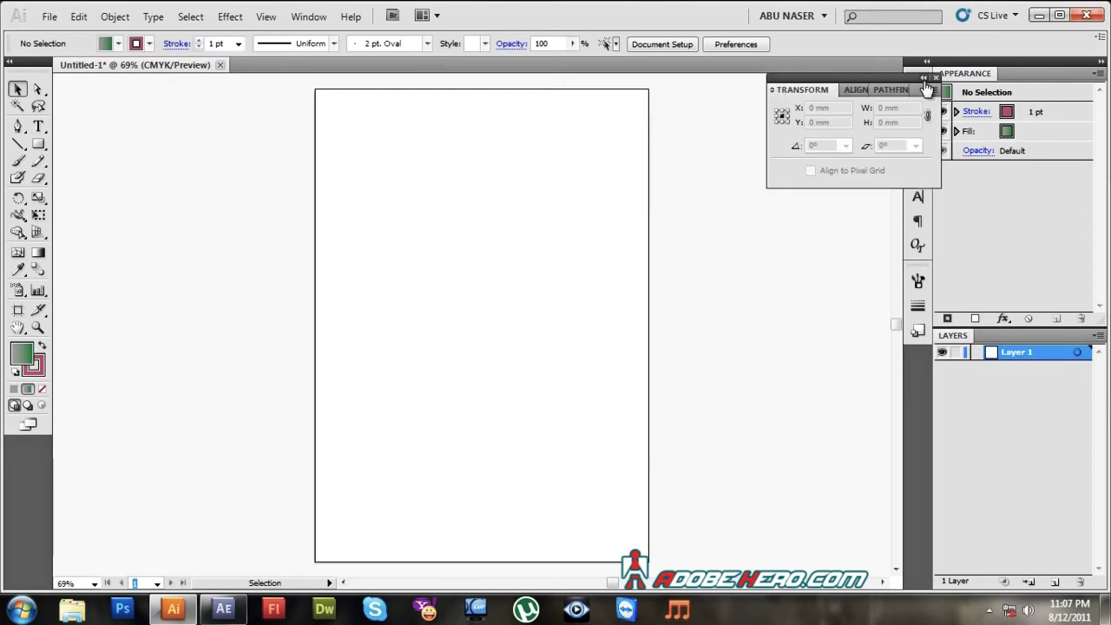
pyautogui.moveTo(781, 95)
pyautogui.mouseDown()
pyautogui.moveTo(806, 343)
pyautogui.moveTo(917, 356)
pyautogui.mouseUp()
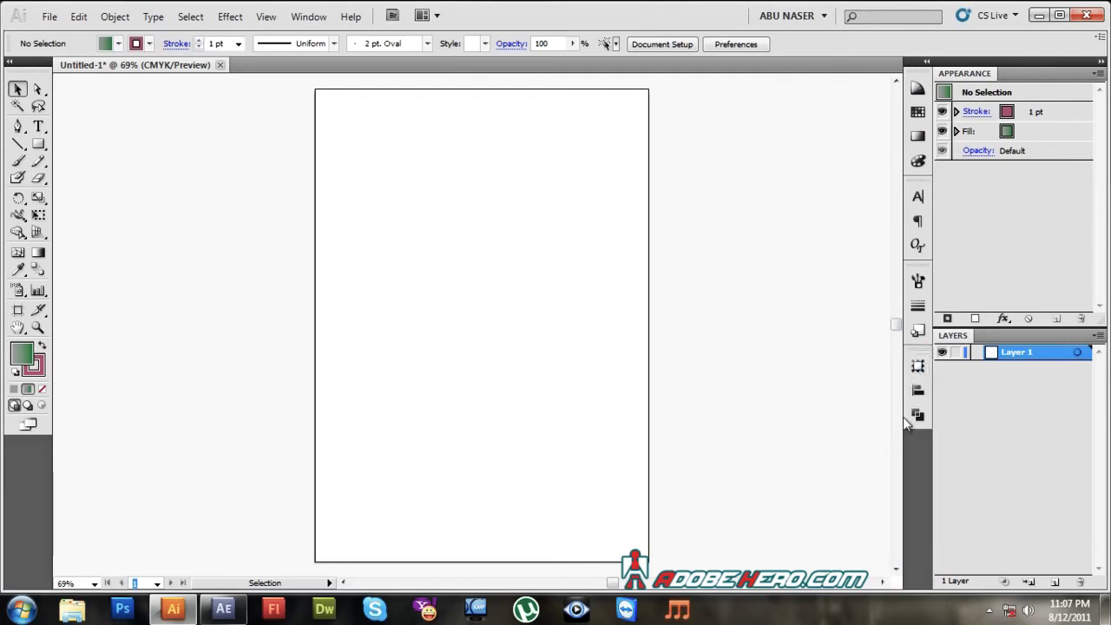
pyautogui.click(308, 17)
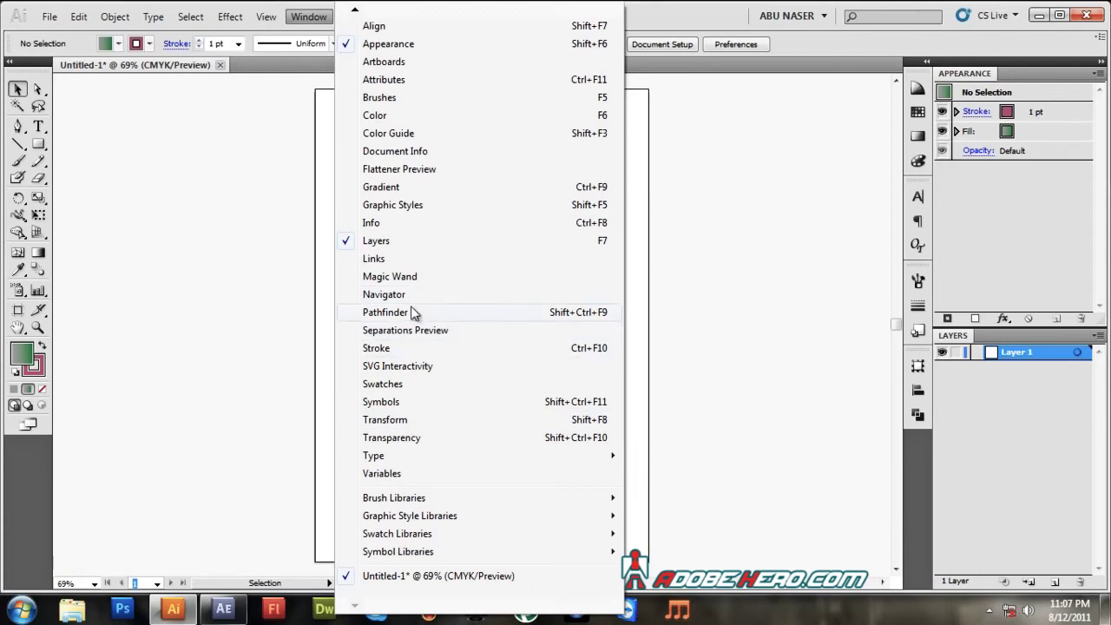
# Collapse the Artboards, Transparency and Symbols group to icons and dock it at the column's bottom
pyautogui.click(432, 403)
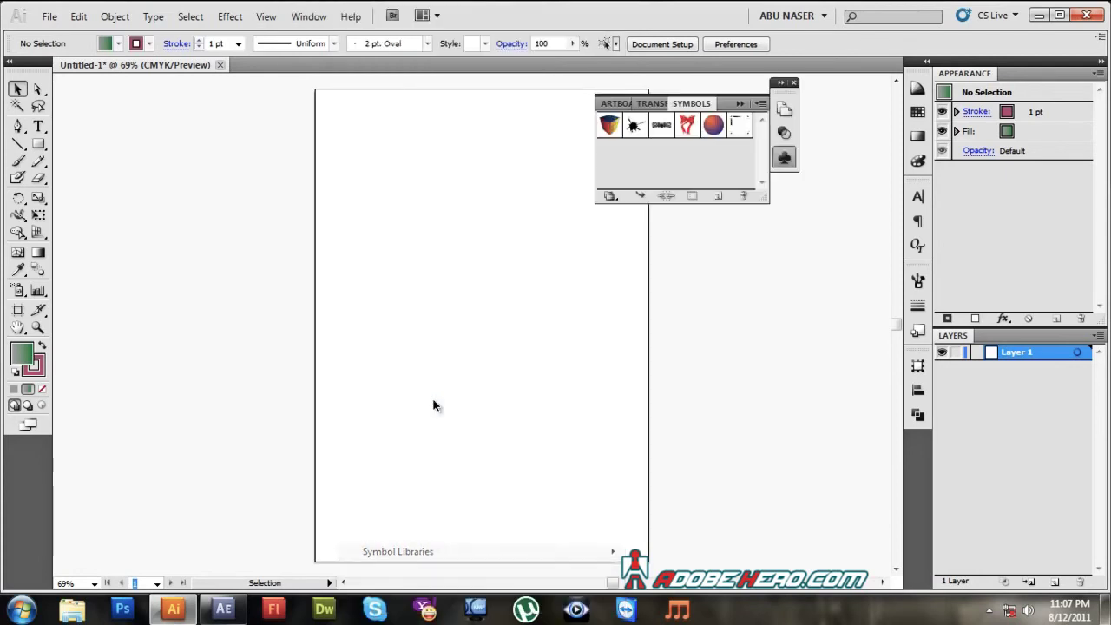
pyautogui.click(754, 107)
pyautogui.moveTo(784, 83); pyautogui.dragTo(922, 451)
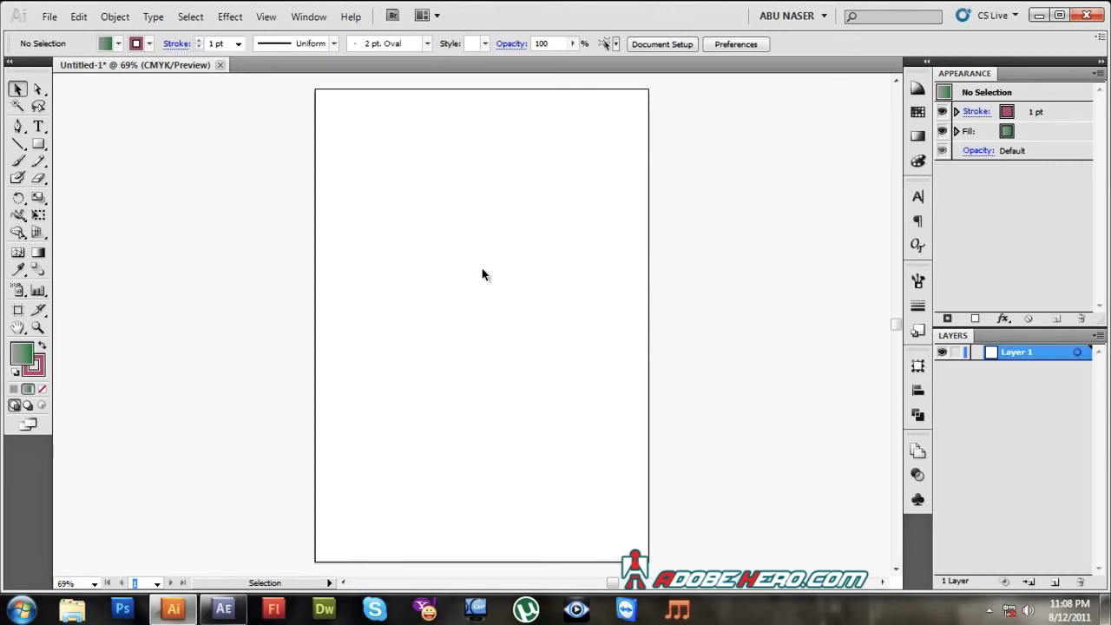
pyautogui.click(816, 16)
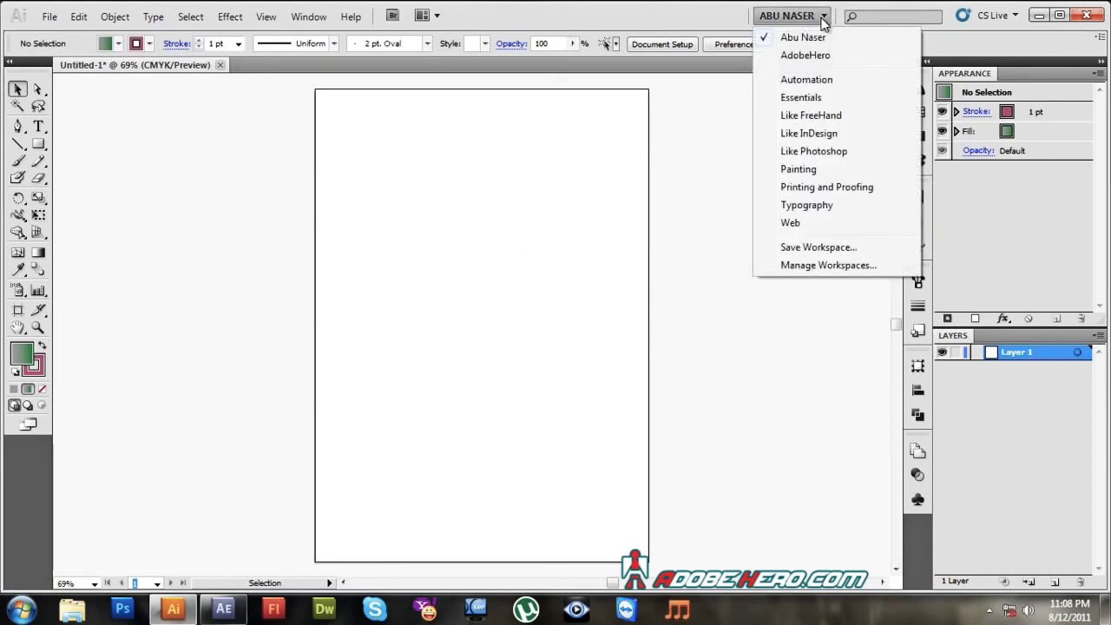
# Save the current panel layout as a new workspace named Hero
pyautogui.click(810, 249)
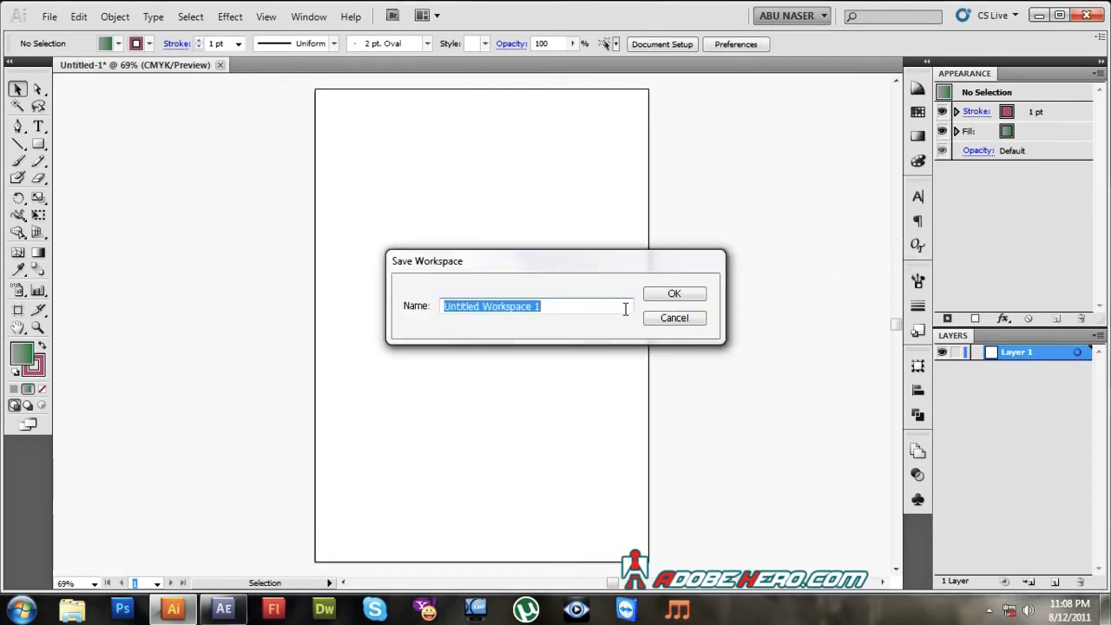
pyautogui.write('Her')
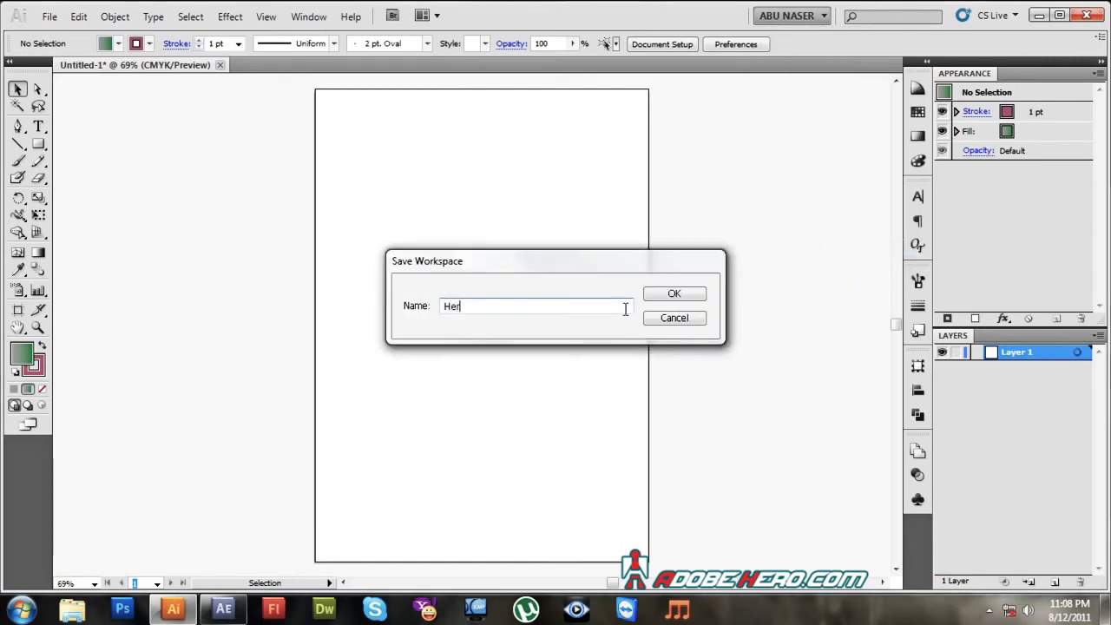
pyautogui.write('o')
pyautogui.press('Return')
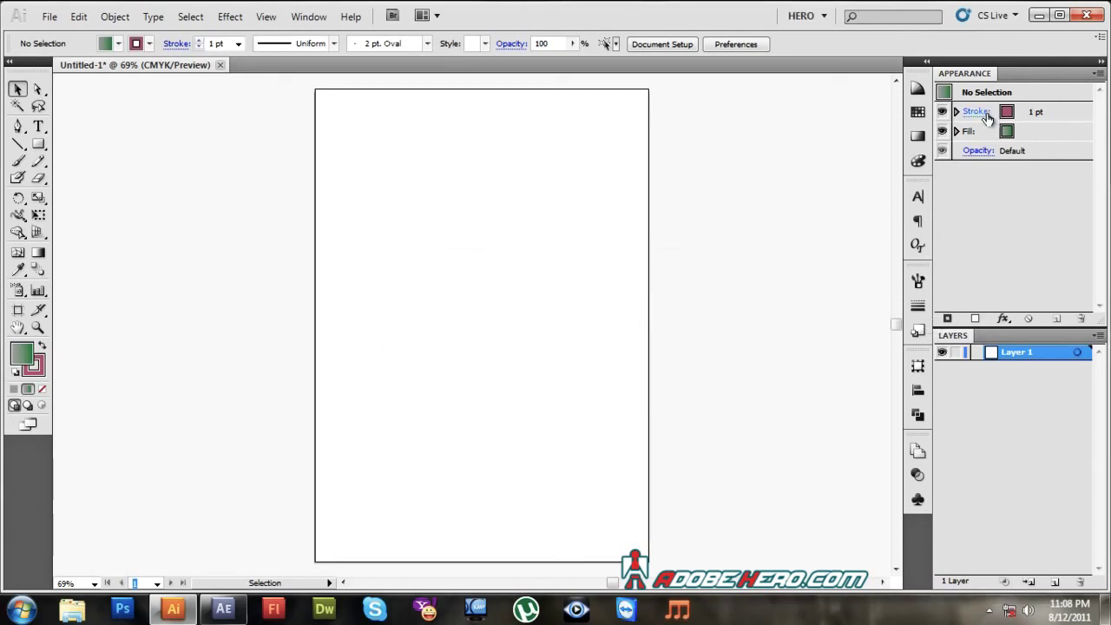
# Pull the Gradient panel and one more panel out of the dock and close both
pyautogui.moveTo(918, 138); pyautogui.dragTo(668, 234)
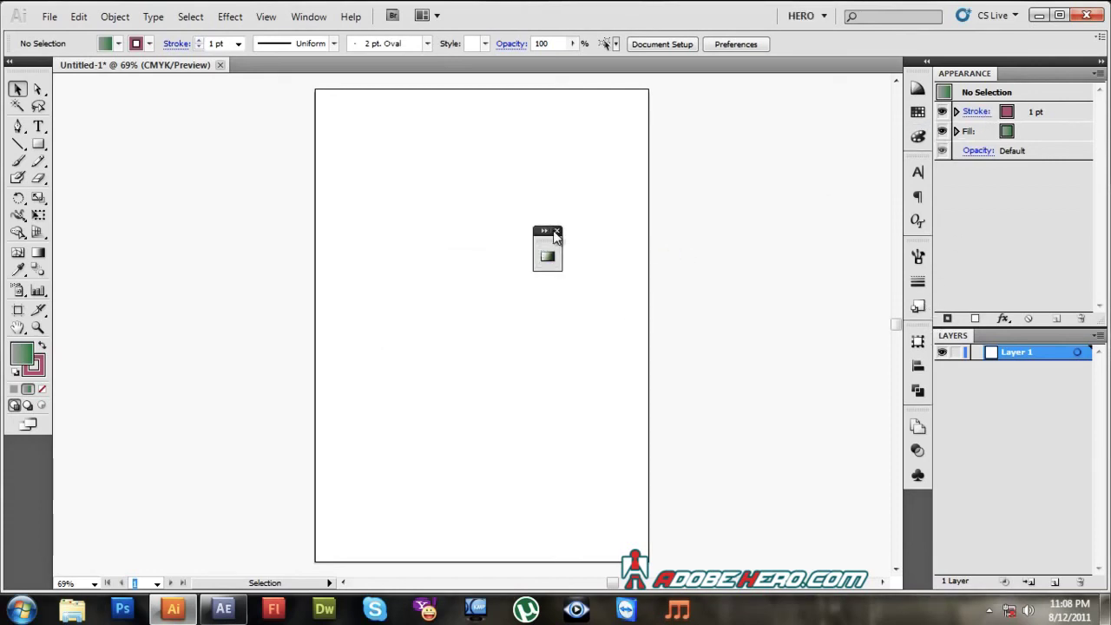
pyautogui.click(556, 232)
pyautogui.moveTo(918, 222); pyautogui.dragTo(683, 260)
pyautogui.click(697, 244)
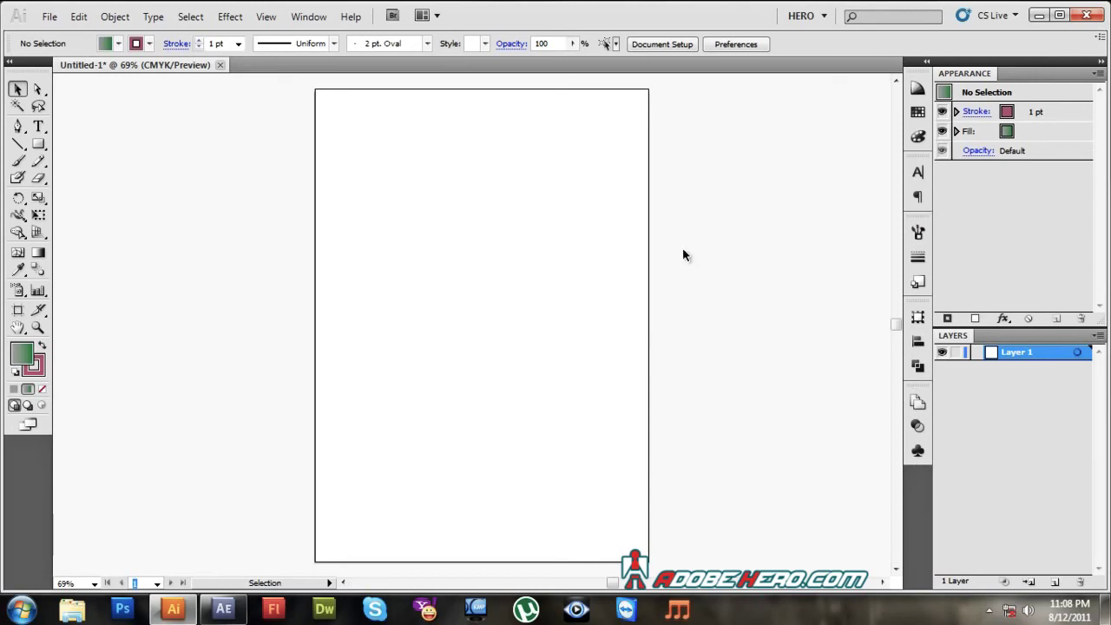
# Drag the whole right-hand dock onto the canvas and close it
pyautogui.click(985, 92)
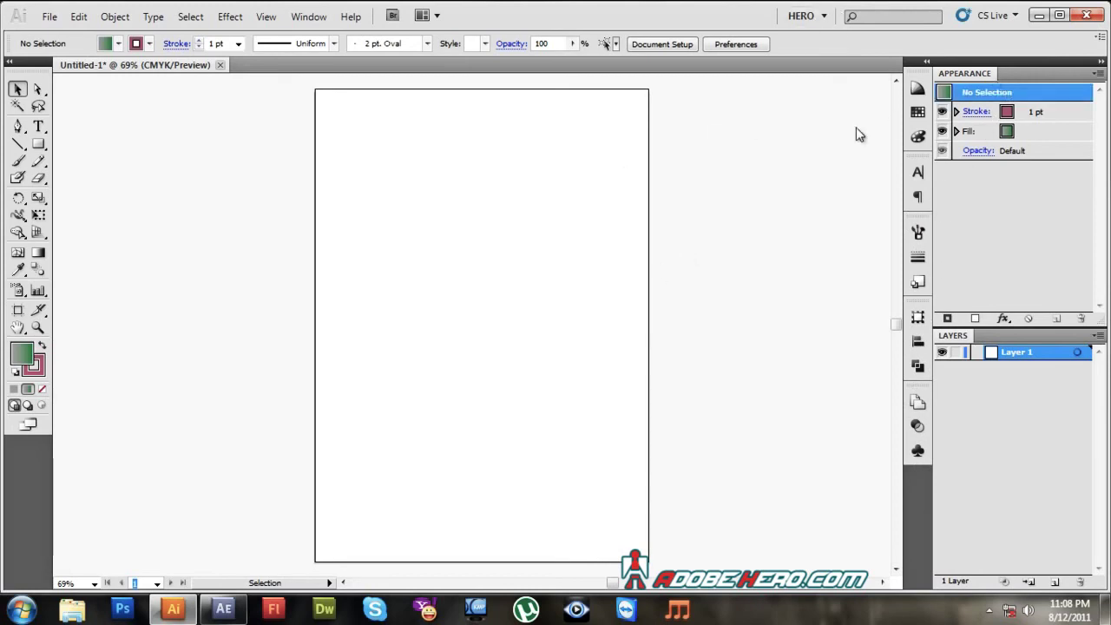
pyautogui.moveTo(1069, 63); pyautogui.dragTo(701, 127)
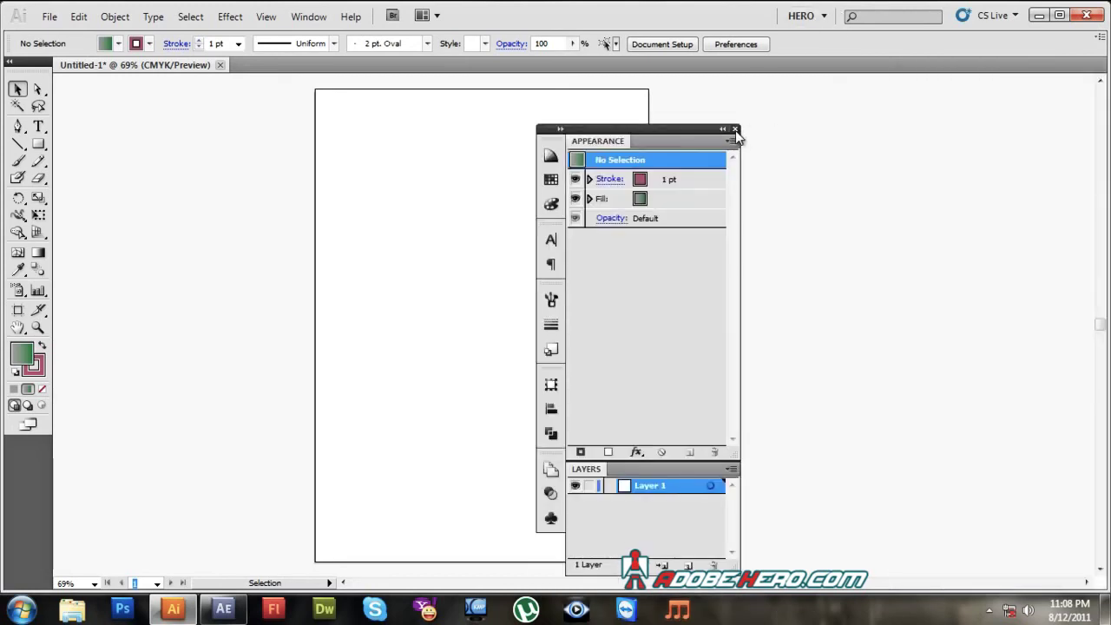
pyautogui.click(737, 128)
pyautogui.click(794, 22)
# Switch to the Essentials workspace, then back to Hero to restore its saved panel layout
pyautogui.click(831, 118)
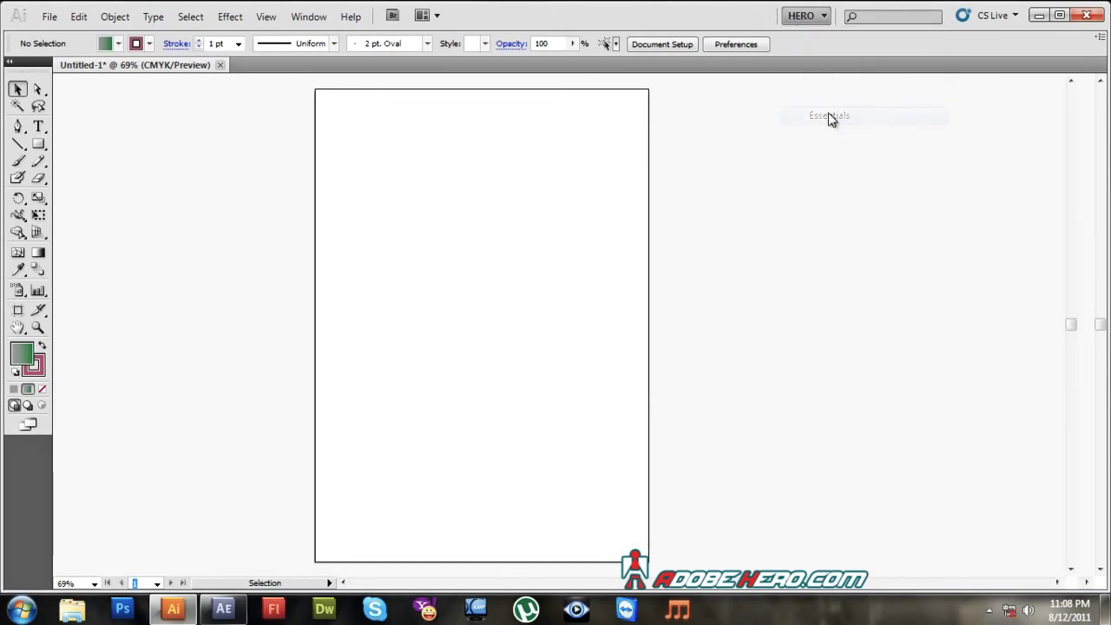
pyautogui.click(1103, 61)
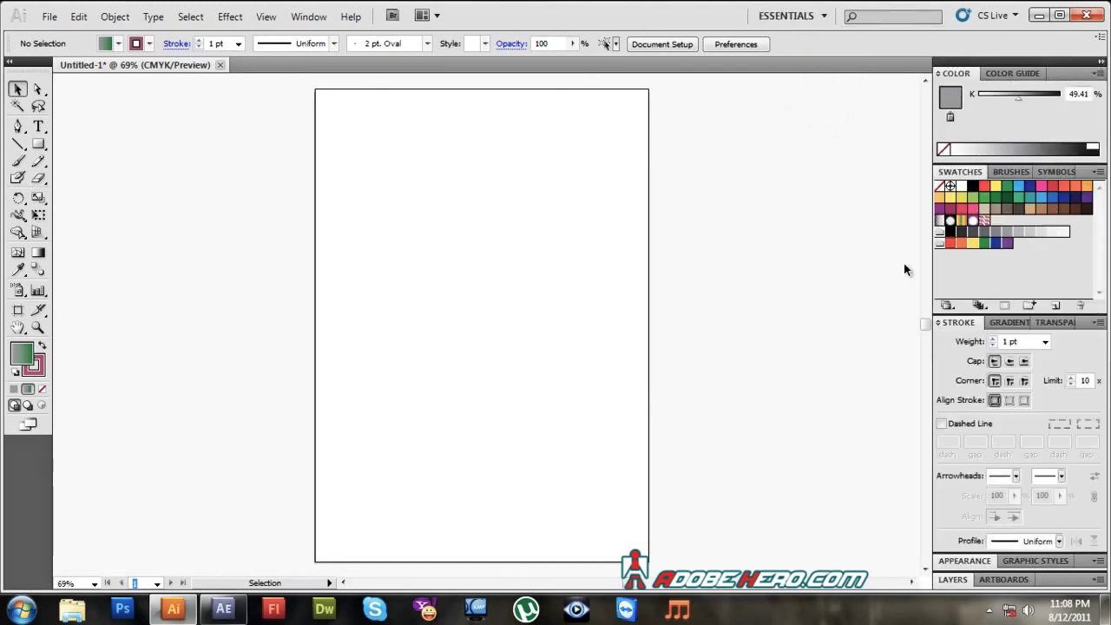
pyautogui.click(794, 16)
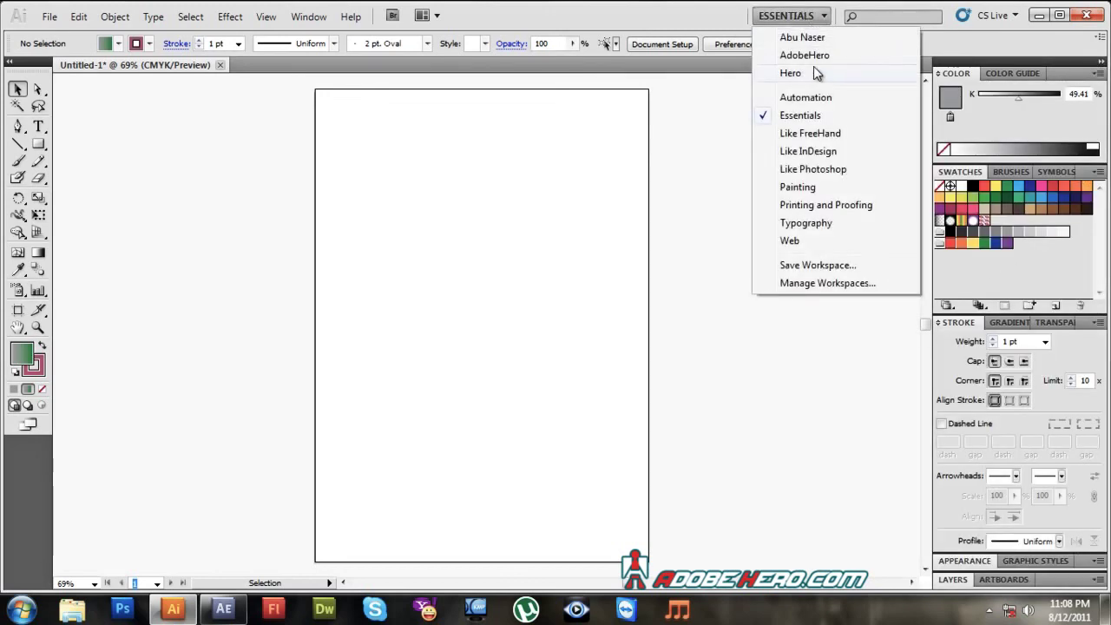
pyautogui.click(814, 70)
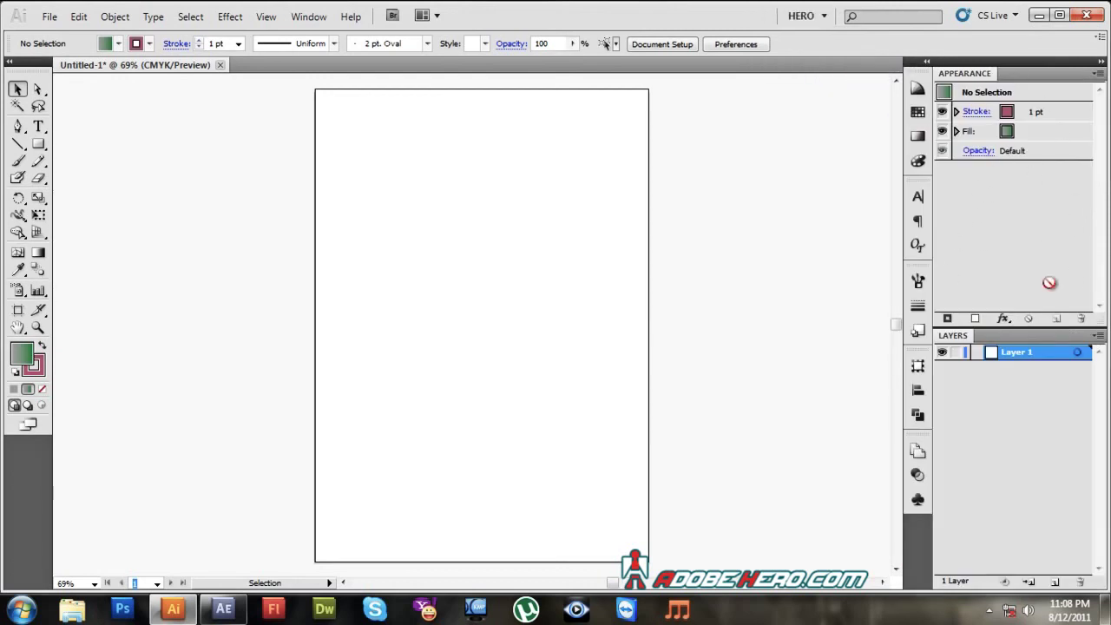